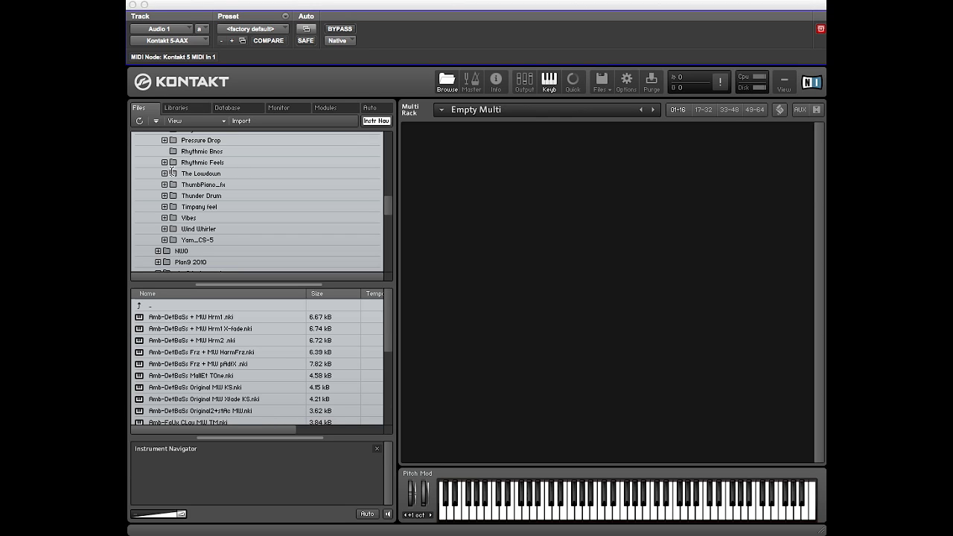
- Expand The Lowdown > The BaSsics and list the three .nki files in Instruments
left_click(165, 173)
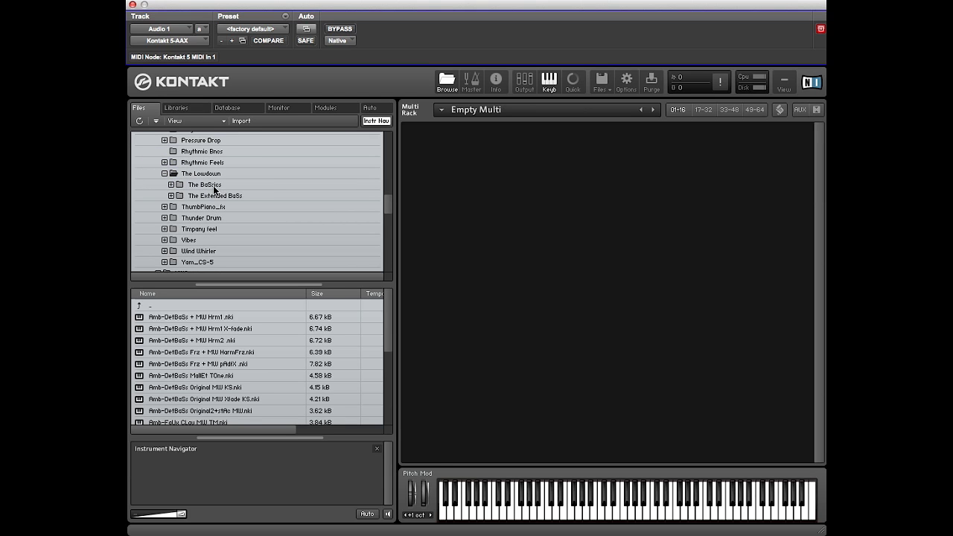
left_click(171, 185)
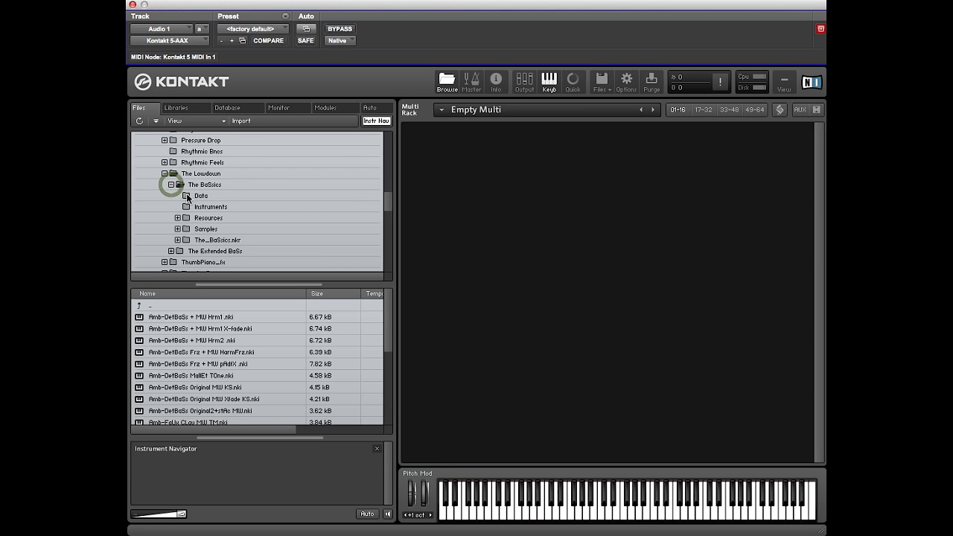
left_click(207, 208)
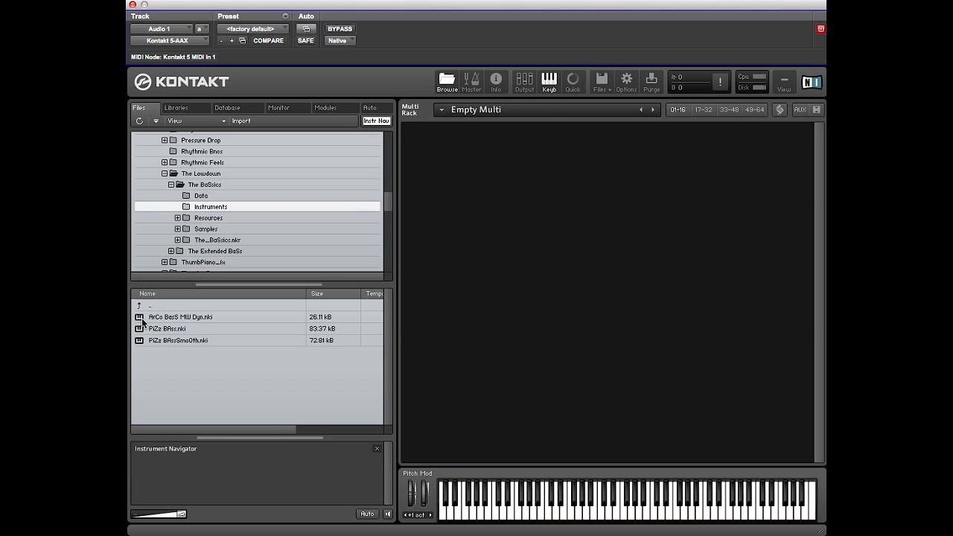
- Load ArCo BasS MW Dyn.nki into the Multi Rack and toggle its reverb
left_click_drag(138, 316, 499, 179)
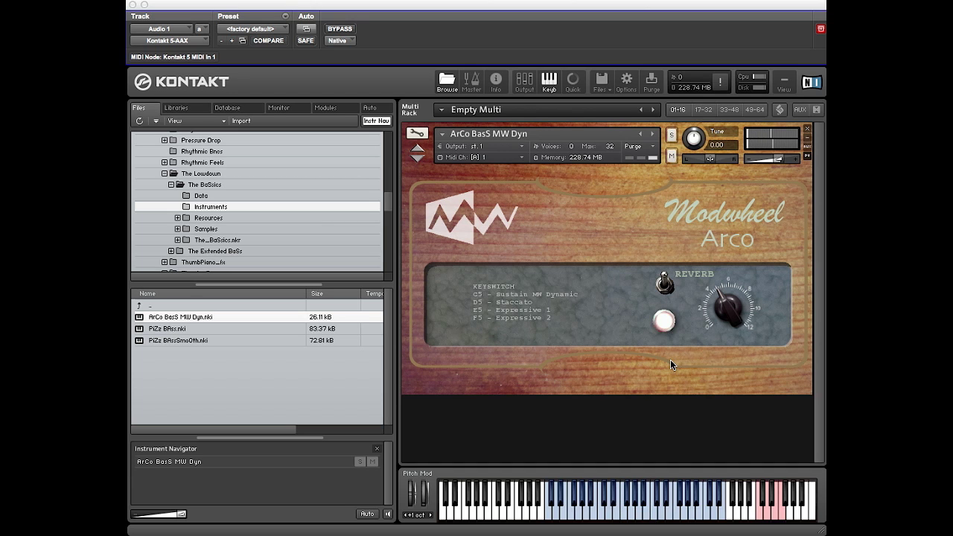
left_click(664, 285)
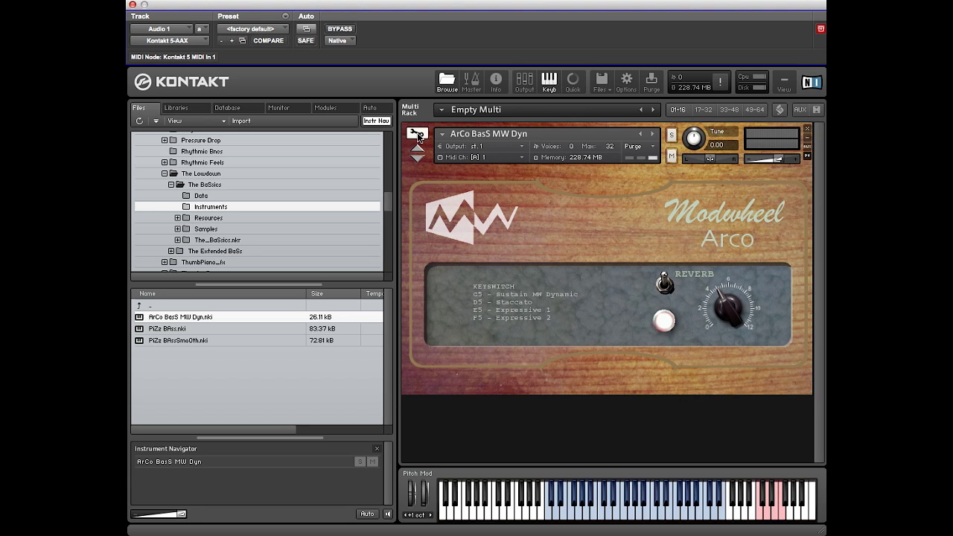
- Open the Arco bass's edit view and reveal its SendEffects section
left_click(418, 134)
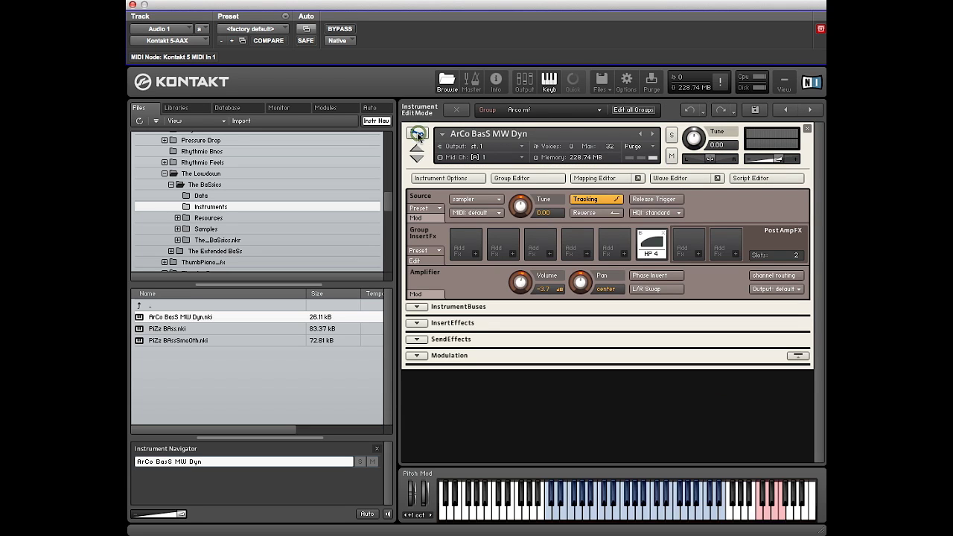
left_click(418, 340)
scroll(446, 315, "down", 3)
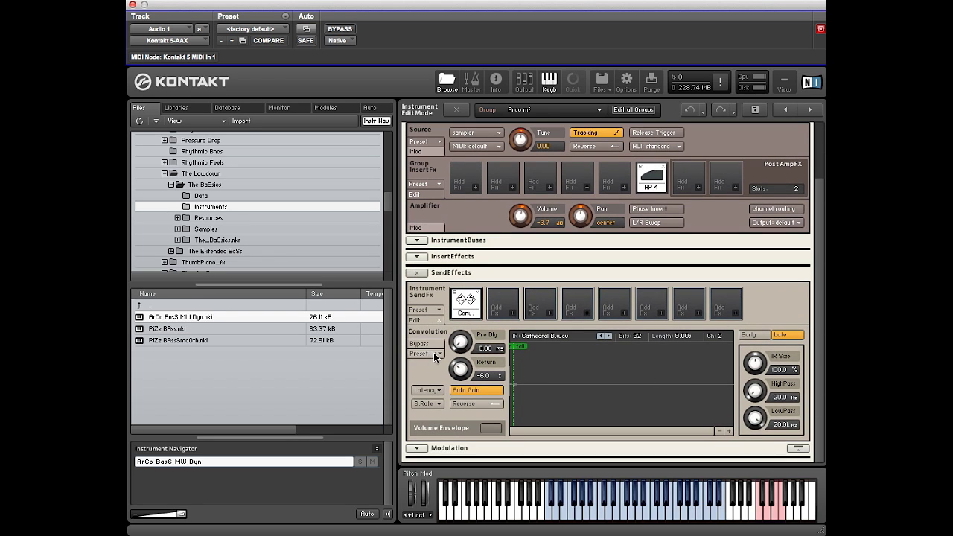
- Browse the Convolution reverb's Factory presets, with Cathedral B.wav in use, then back out
left_click(433, 352)
mouse_move(424, 367)
mouse_move(488, 356)
mouse_move(488, 514)
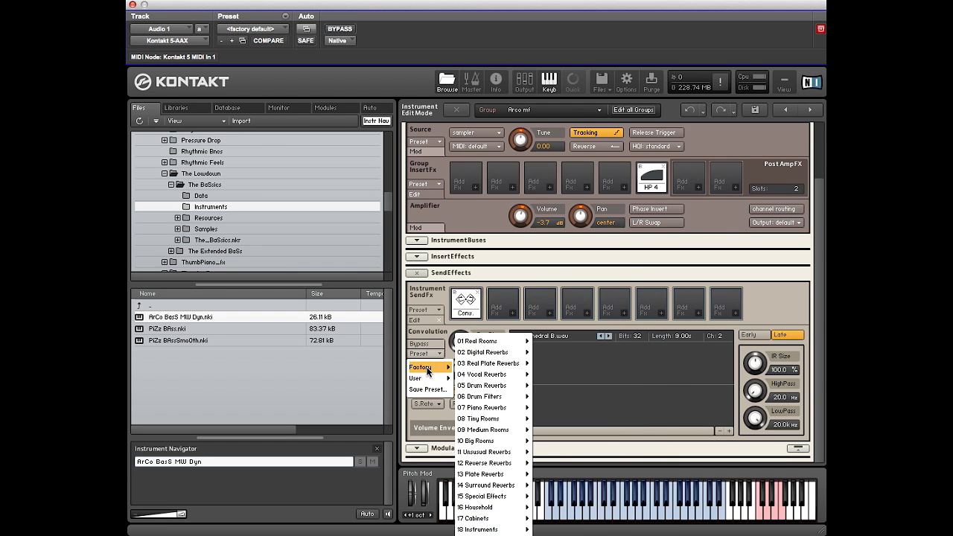
key("Up")
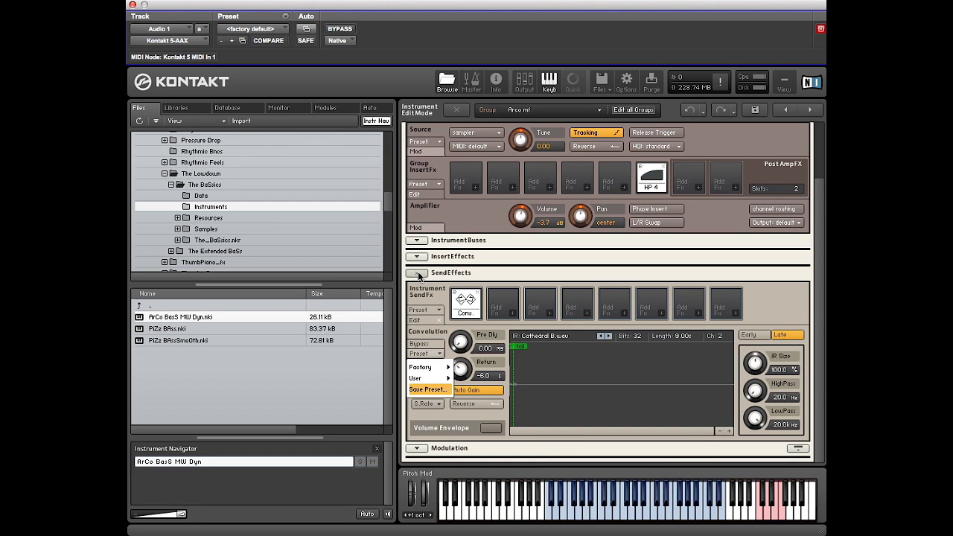
- Leave edit mode, remove the Arco bass, and load PiZz BAss.nki into the rack
left_click(456, 109)
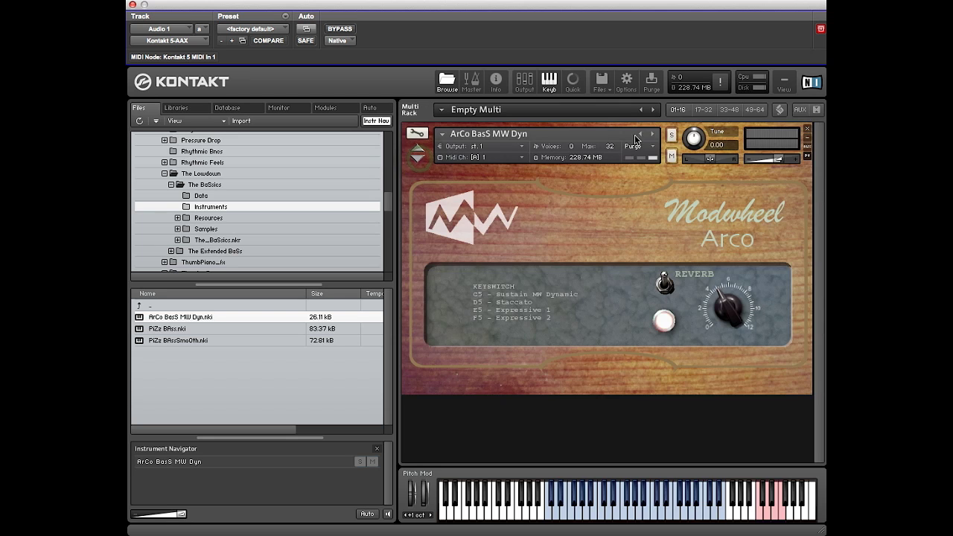
left_click(808, 132)
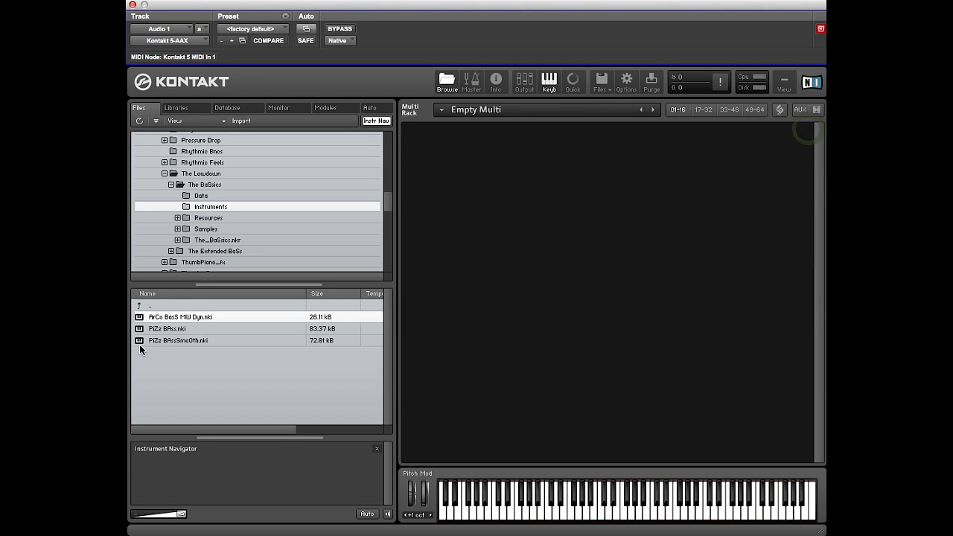
left_click_drag(141, 328, 484, 199)
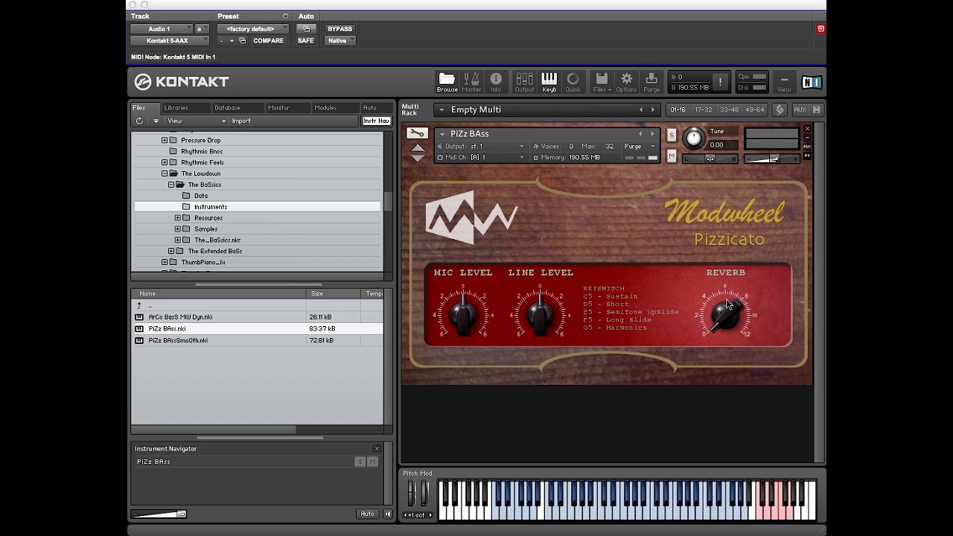
- Turn the Pizzicato panel's REVERB knob partway up
left_click_drag(725, 309, 730, 331)
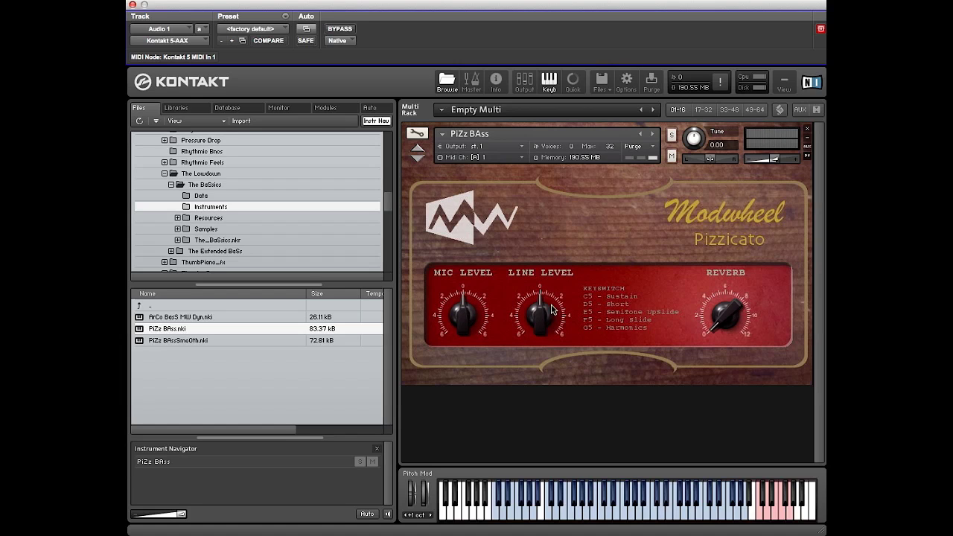
- Lower mic level to about 4 and raise line level, then return line to 0 and bring mic back up
mouse_move(464, 311)
left_mouse_down()
mouse_move(470, 329)
mouse_move(451, 338)
mouse_move(456, 323)
left_mouse_up()
left_click_drag(532, 320, 533, 309)
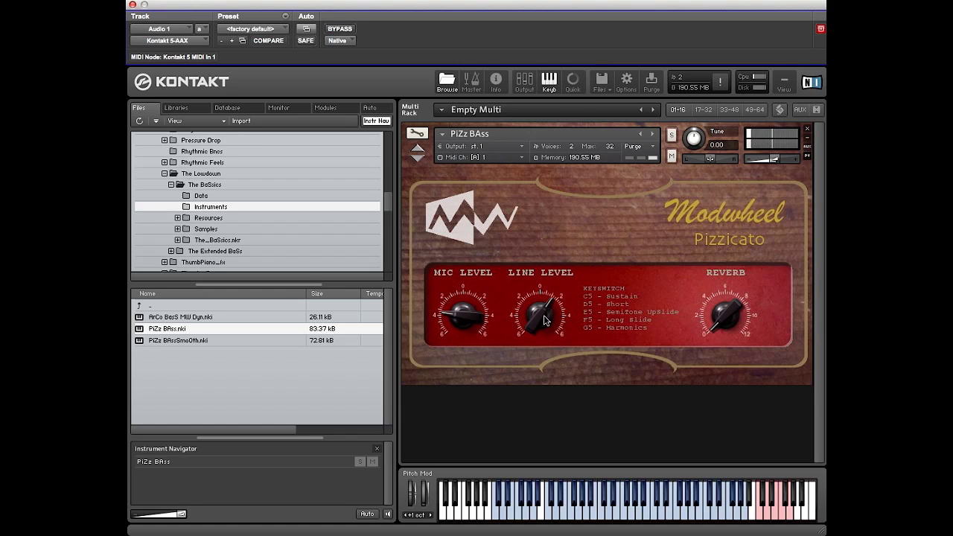
left_click_drag(540, 319, 539, 327)
mouse_move(466, 322)
left_mouse_down()
mouse_move(466, 295)
mouse_move(467, 304)
left_mouse_up()
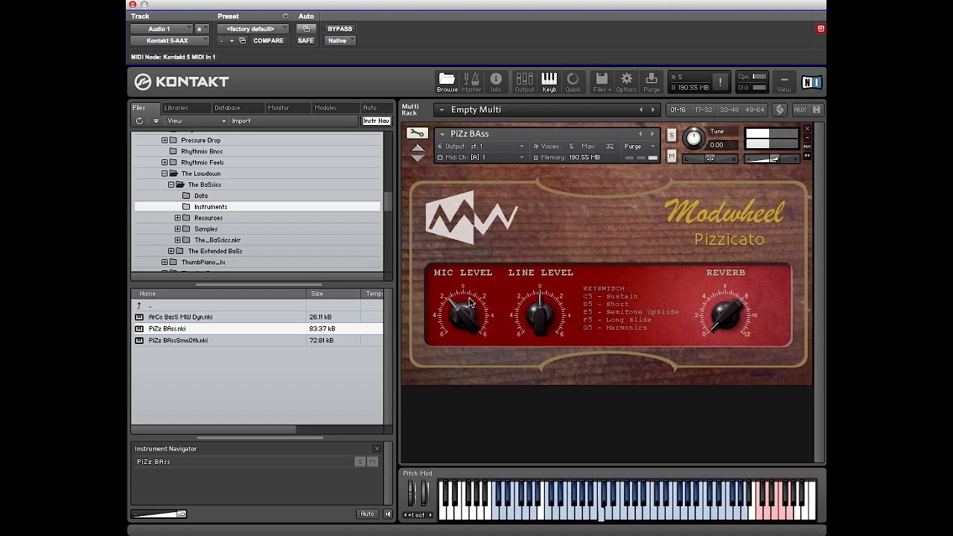
left_click(418, 135)
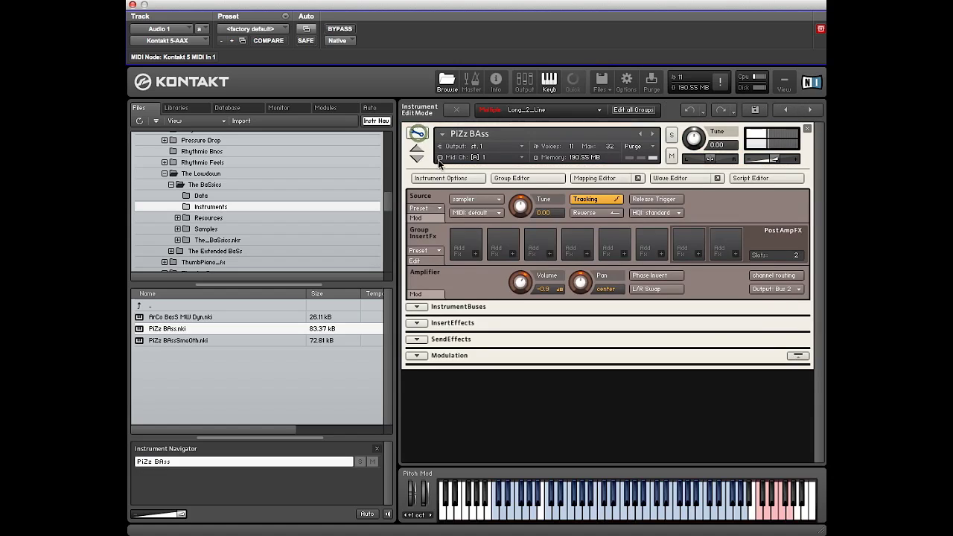
left_click(417, 355)
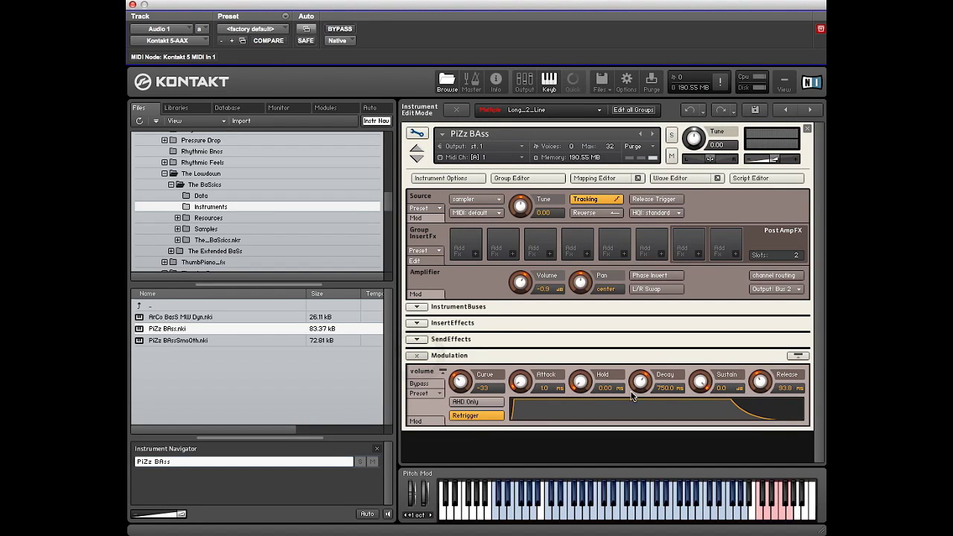
left_click(417, 356)
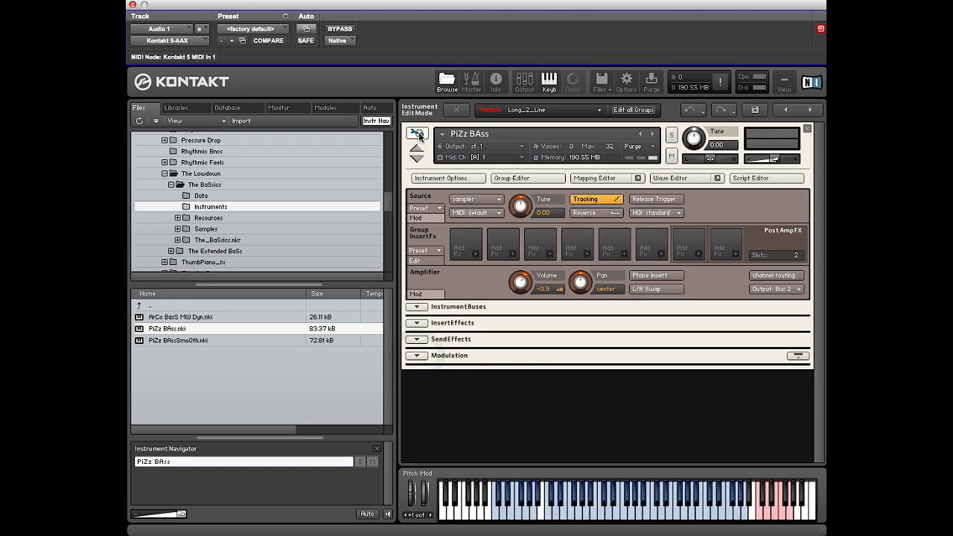
left_click(417, 132)
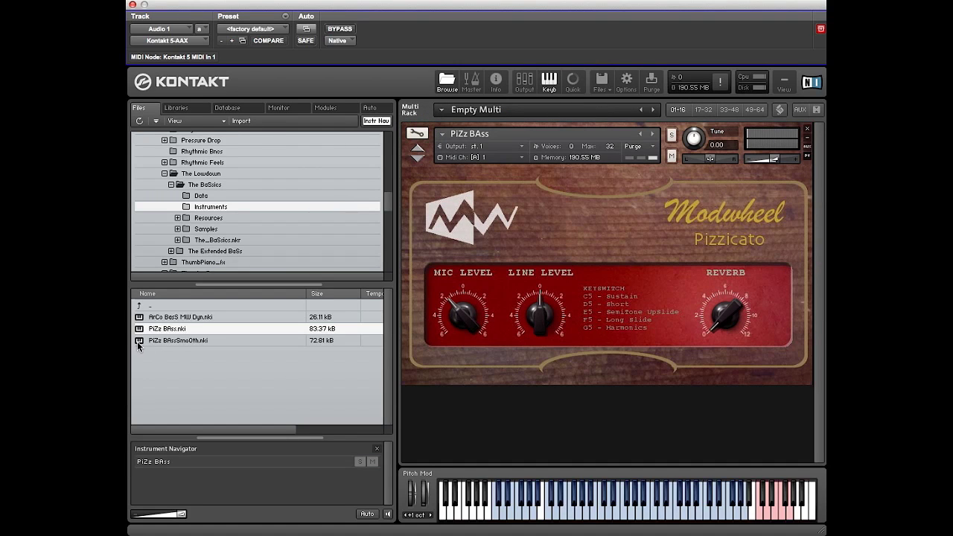
- Load PiZz BAssSmoOth.nki into the rack in place of PiZz BAss
left_click_drag(142, 342, 532, 264)
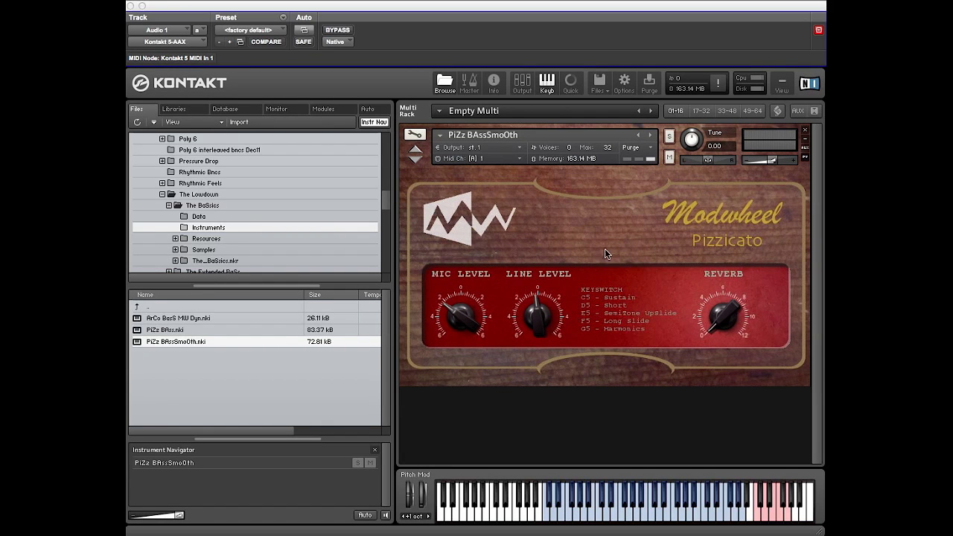
- Collapse The BaSsics folder in the Files tree
left_click(234, 227)
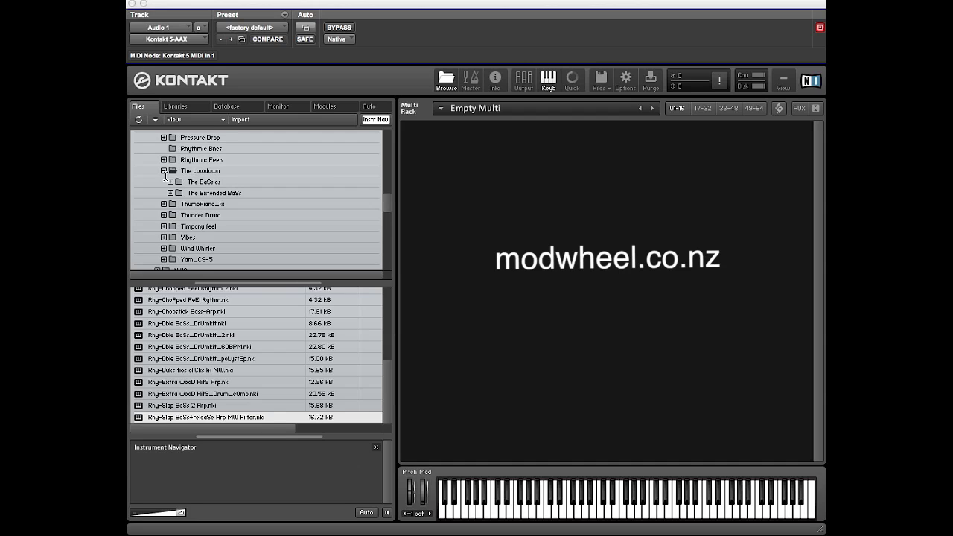
- Collapse and reopen The Lowdown, then expand The Extended BaSs to show its three subfolders
left_click(164, 171)
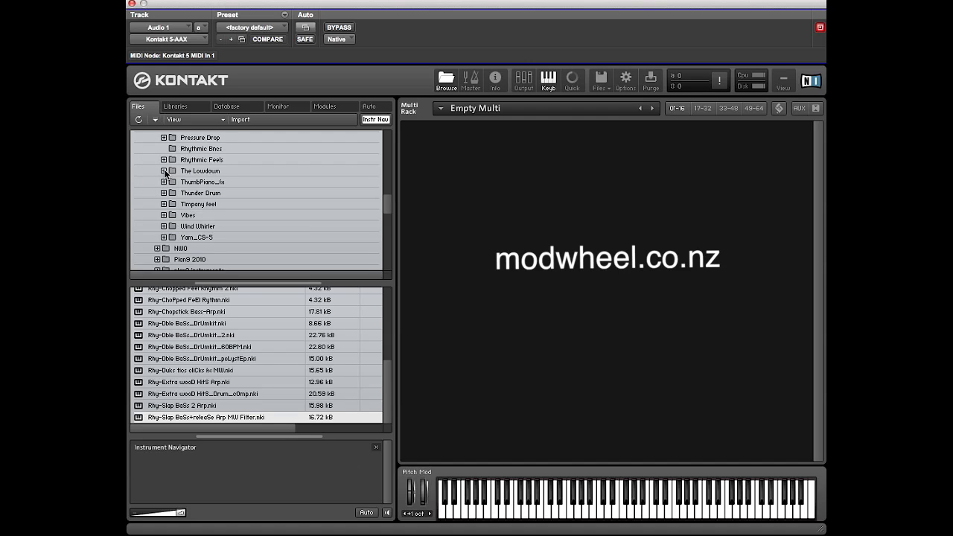
left_click(164, 171)
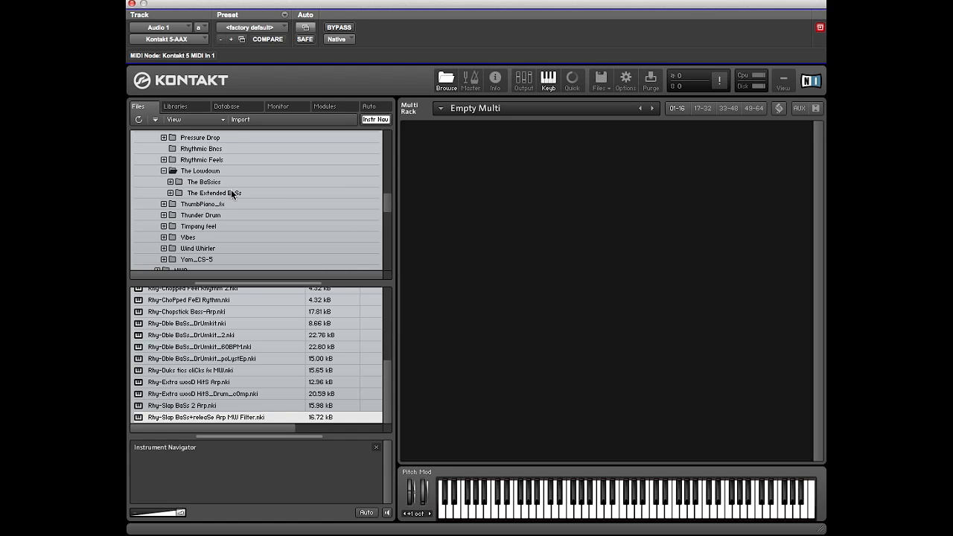
left_click(171, 192)
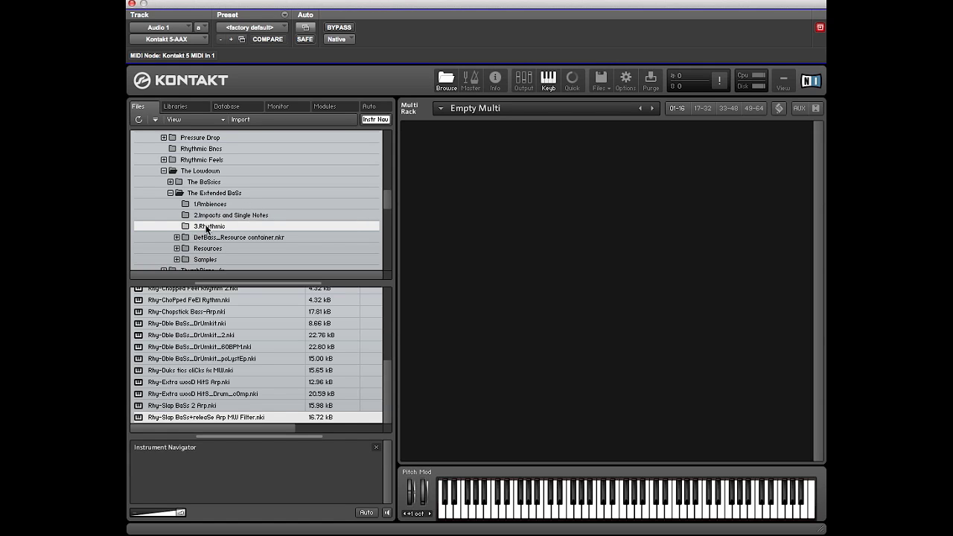
- Open the 1.Ambiences folder and scroll through its Amb- instruments
left_click(212, 204)
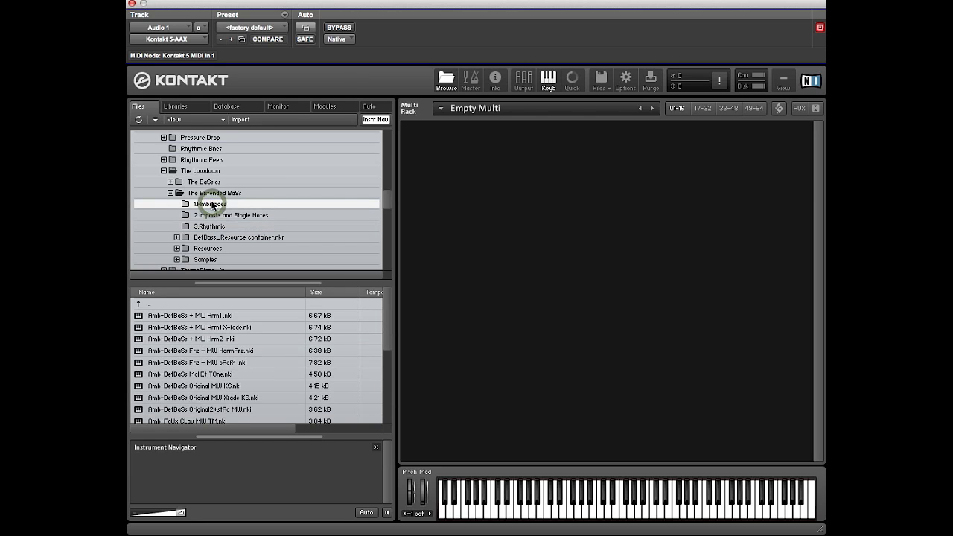
left_click_drag(387, 300, 395, 271)
- Load Amb-DetBaSs + MW Hrm1 X-fade.nki from the file list into the empty Multi Rack
left_click_drag(138, 326, 474, 187)
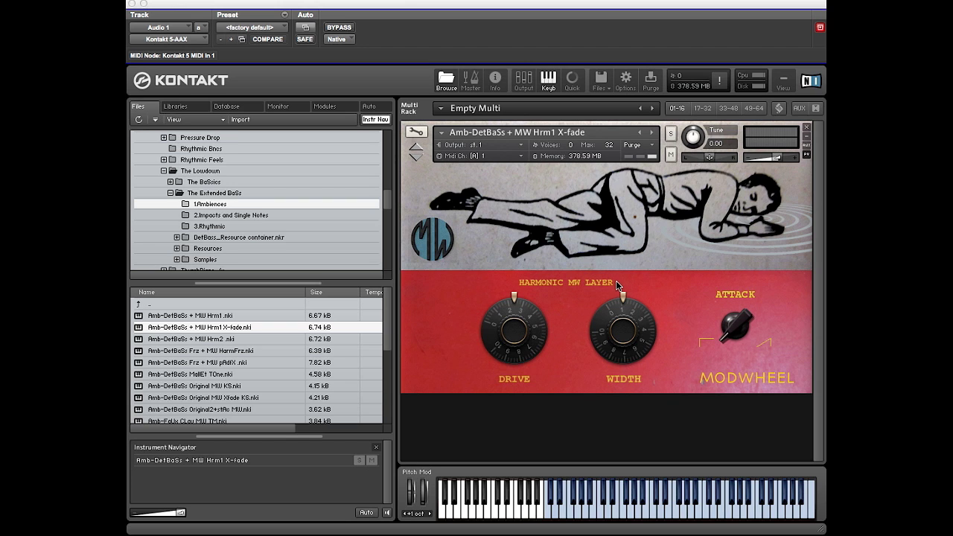
left_click_drag(730, 337, 729, 279)
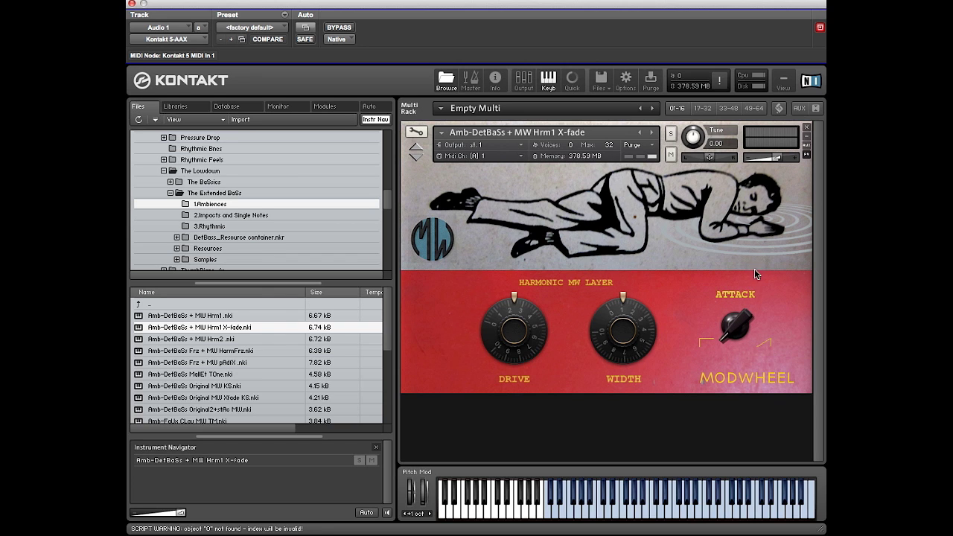
left_click(414, 133)
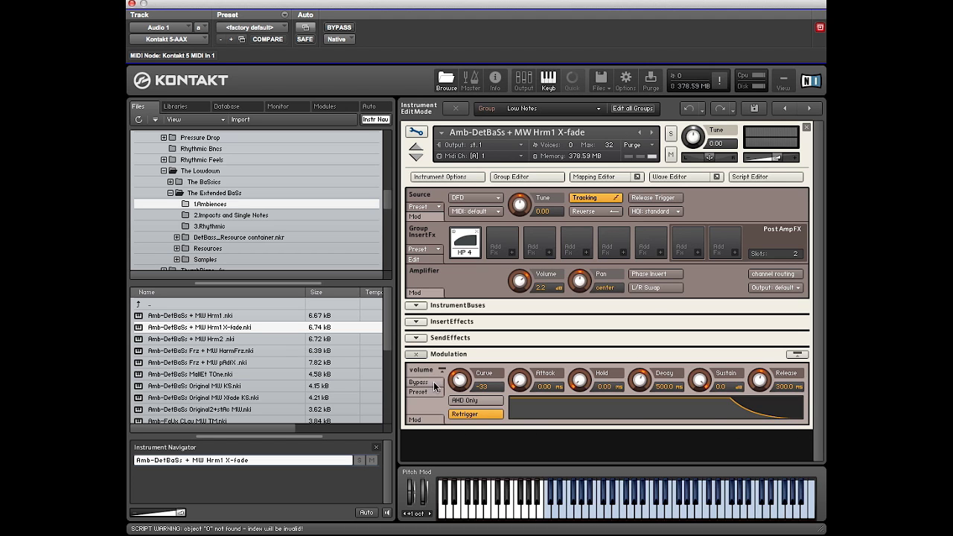
left_click(413, 131)
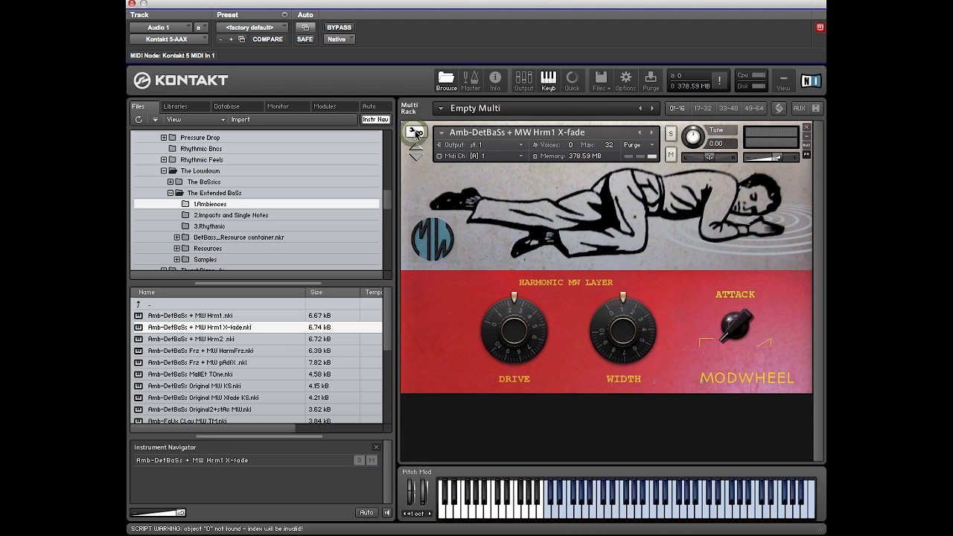
left_click(415, 132)
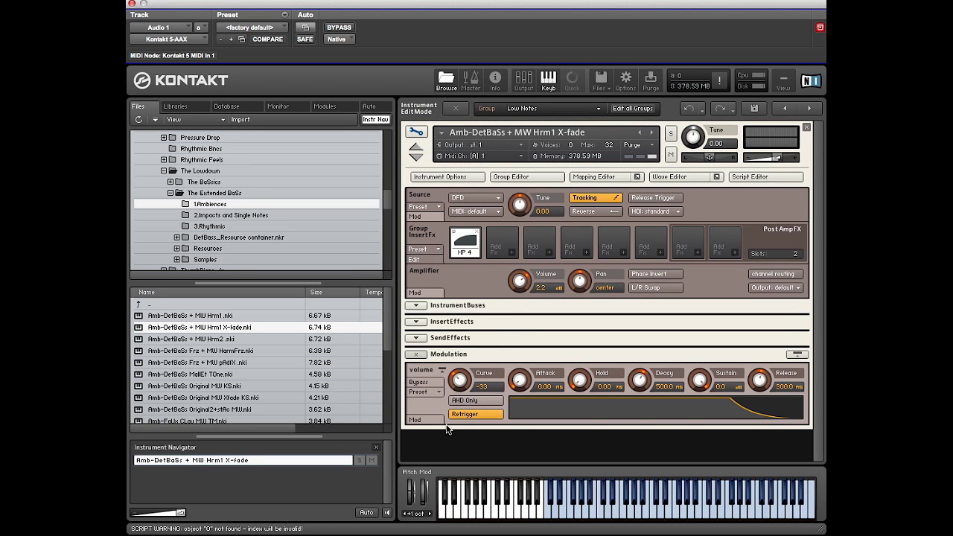
left_click(415, 133)
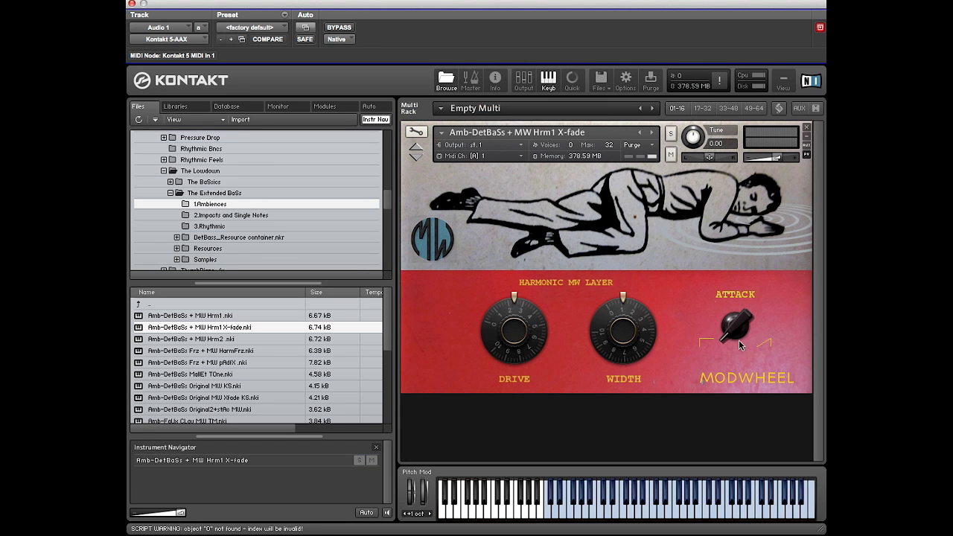
- Adjust the harmonic modwheel layer's Drive and Width knobs, finishing with Drive turned down
left_click(502, 325)
mouse_move(502, 325)
left_mouse_down()
mouse_move(506, 282)
mouse_move(505, 307)
left_mouse_up()
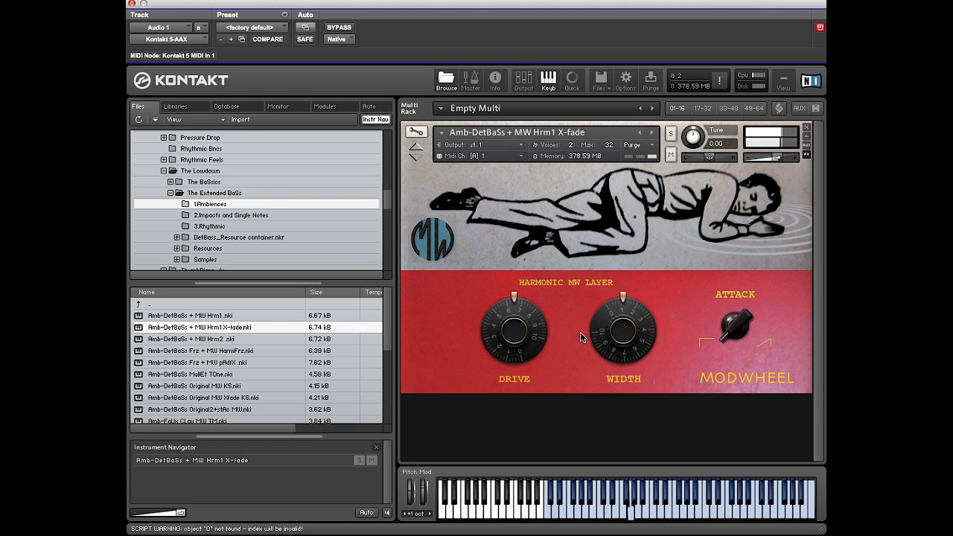
left_click_drag(603, 340, 600, 194)
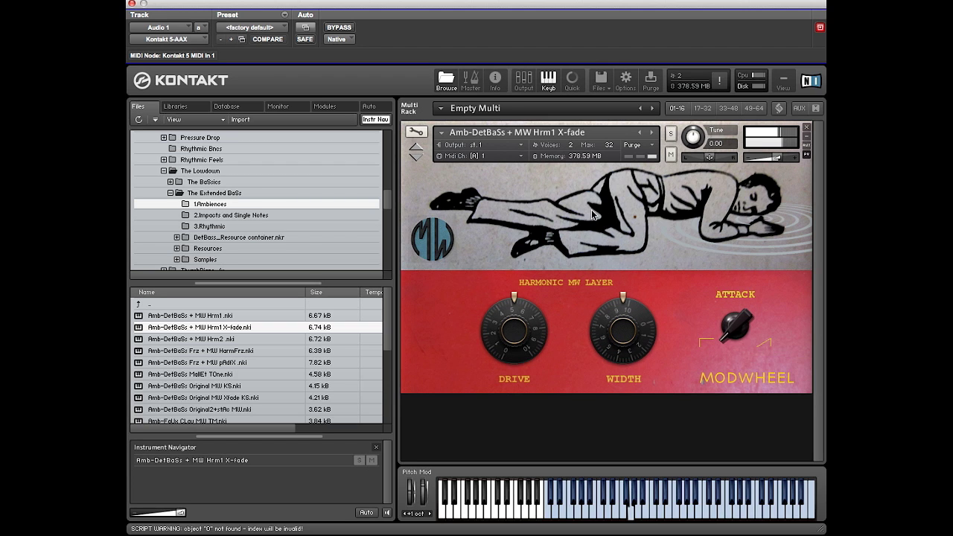
left_click(611, 325)
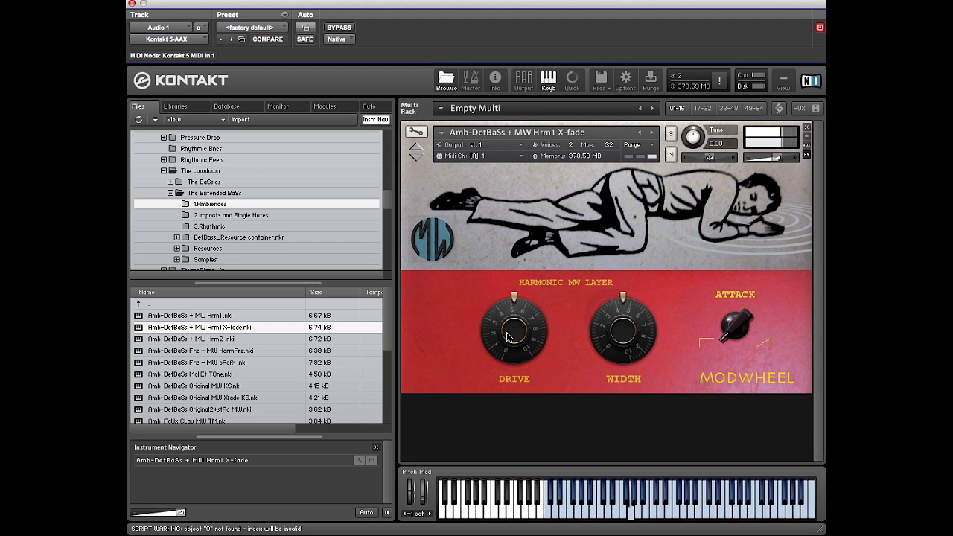
left_click_drag(508, 334, 512, 395)
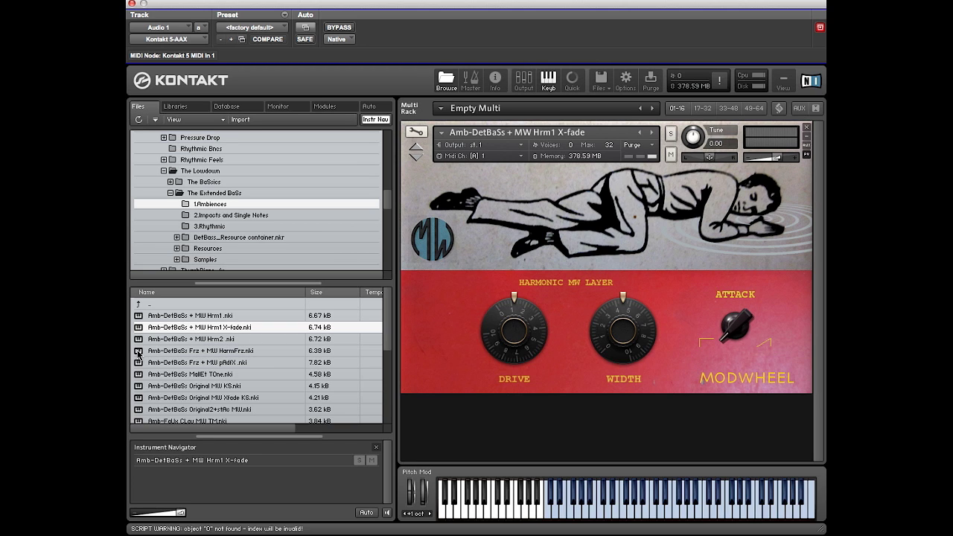
- Swap in Amb-DetBaSs Frz + MW HarmFrz.nki and nudge its Lo Cut knob upward
mouse_move(140, 355)
left_mouse_down()
mouse_move(450, 263)
mouse_move(489, 221)
left_mouse_up()
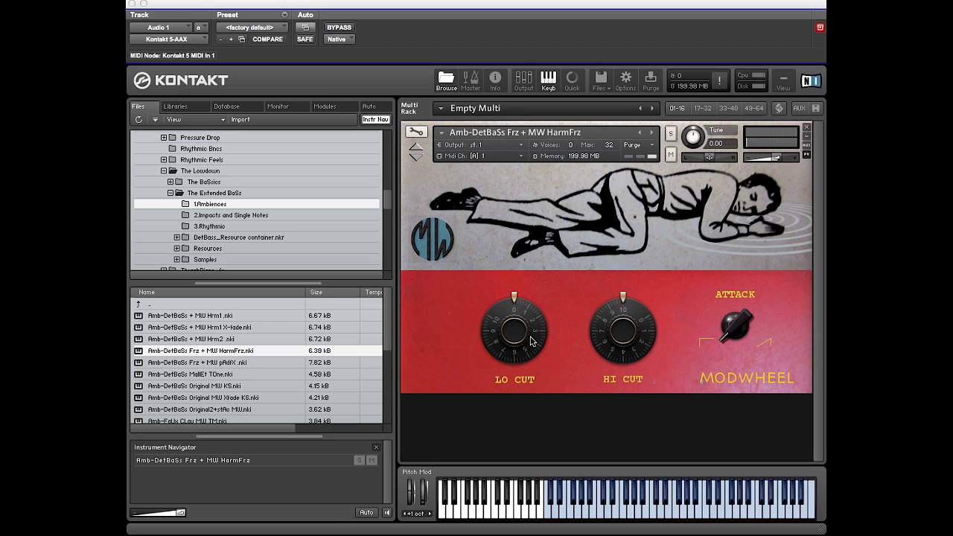
left_click(533, 321)
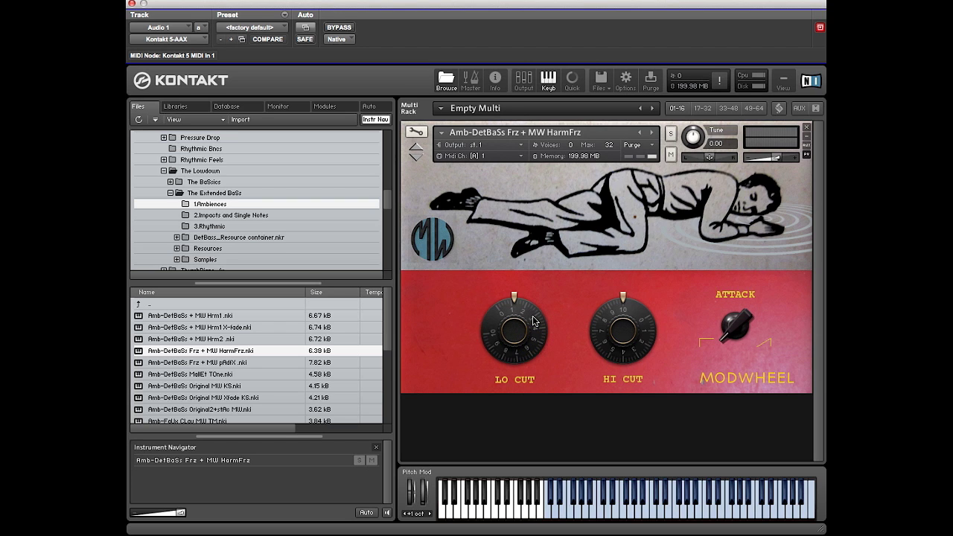
mouse_move(533, 321)
left_mouse_down()
mouse_move(530, 302)
mouse_move(537, 350)
mouse_move(537, 324)
left_mouse_up()
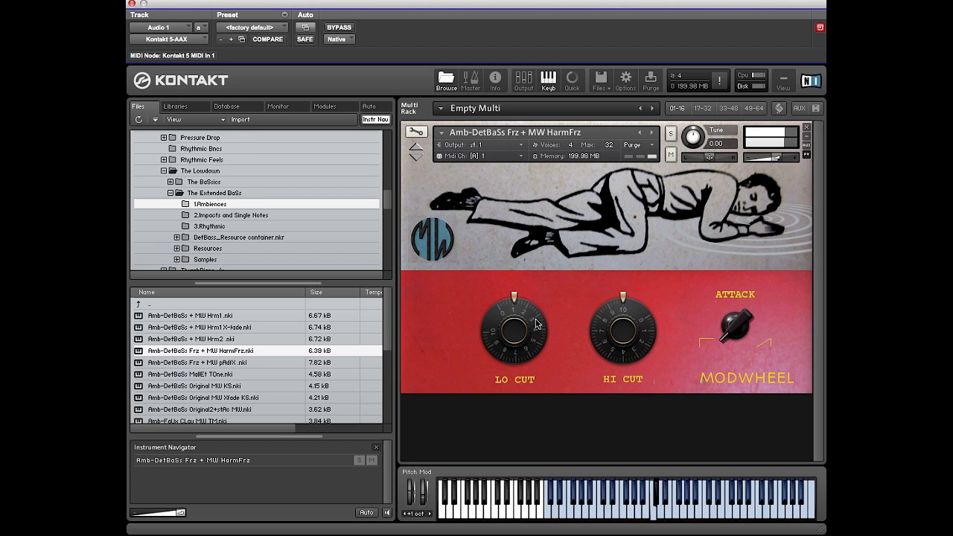
mouse_move(536, 320)
left_mouse_down()
mouse_move(533, 308)
mouse_move(535, 320)
left_mouse_up()
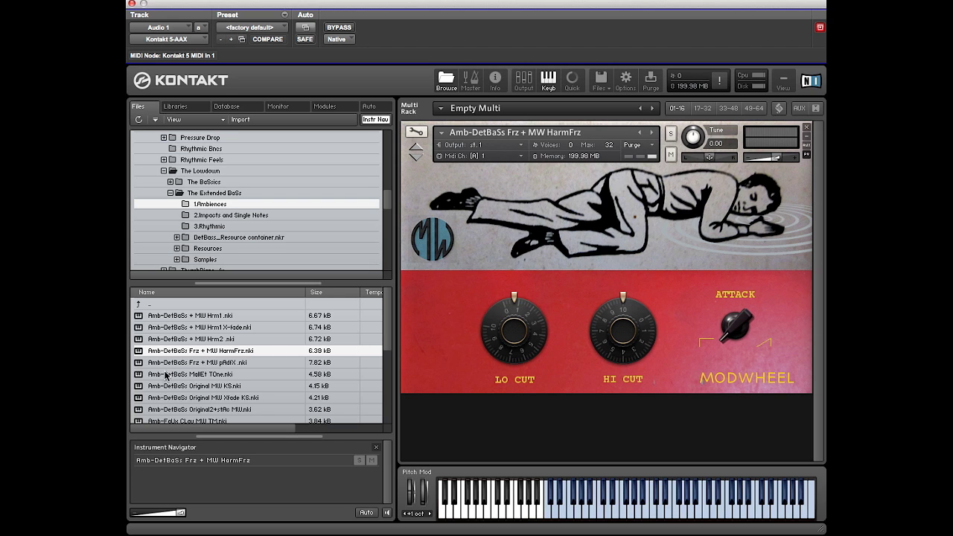
- Load Amb-DetBaSs MallEt TOne.nki, sweep Lo Cut up and back down, and set Attack to 12 o'clock
left_click_drag(138, 379, 558, 240)
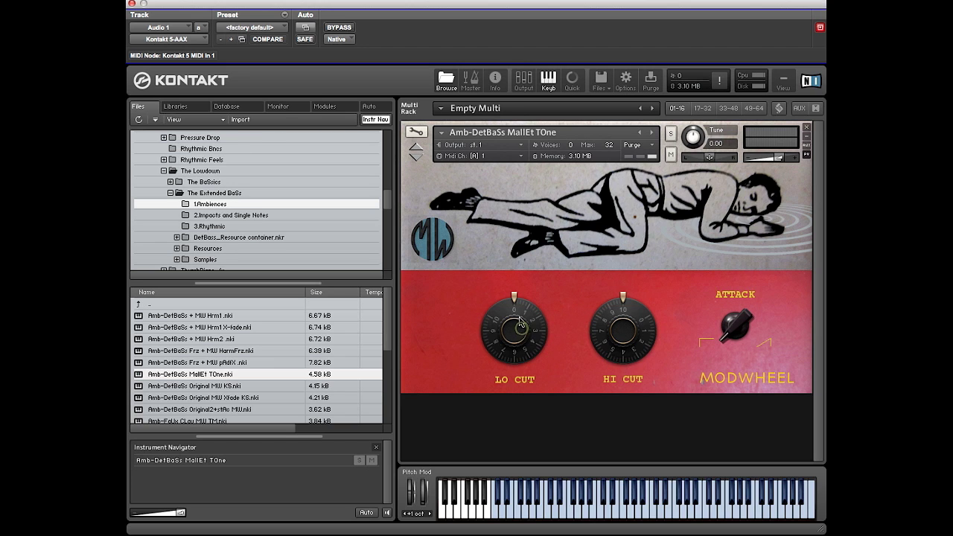
left_click_drag(522, 332, 515, 268)
left_click_drag(513, 224, 524, 316)
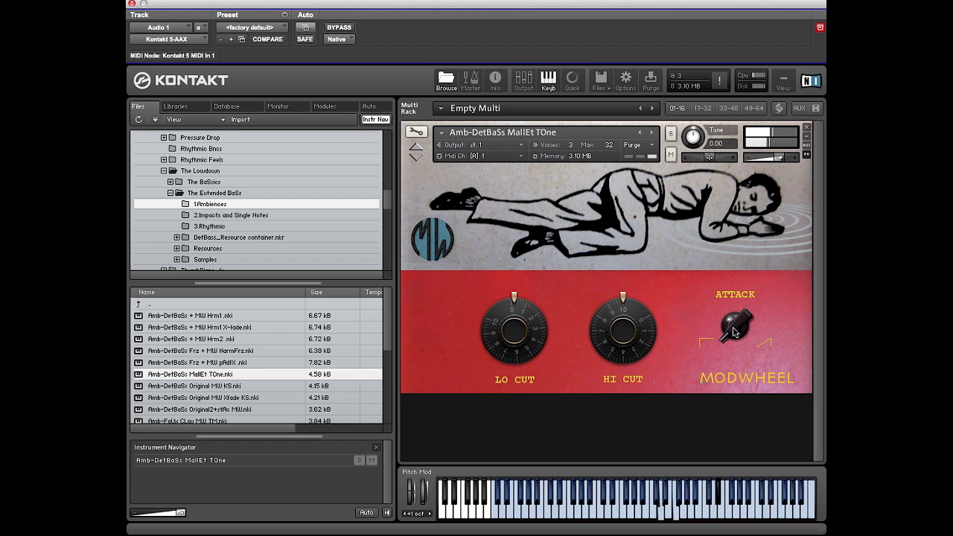
left_click_drag(733, 332, 736, 289)
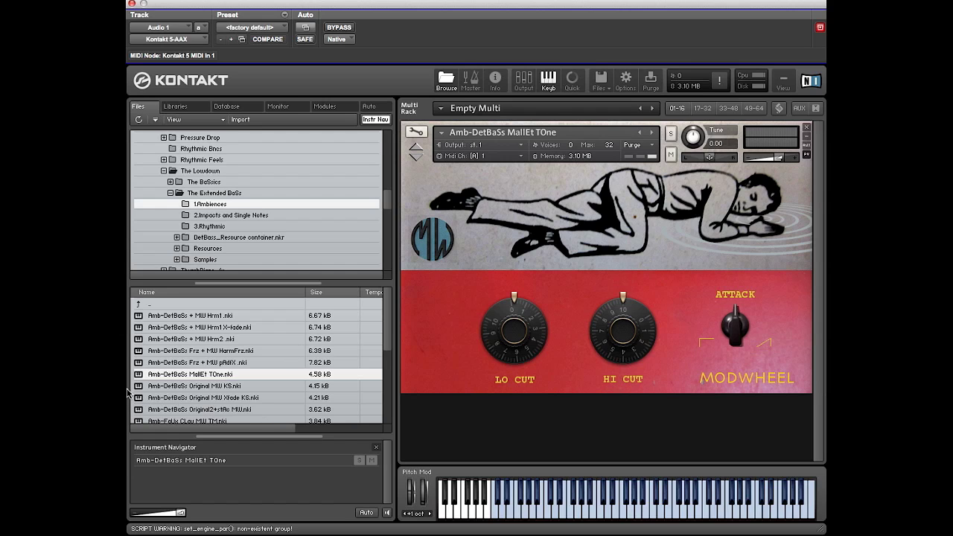
- Replace MallEt TOne with Amb-DetBaSs Original MW Xfade KS.nki from the Ambiences folder
left_click_drag(143, 401, 480, 230)
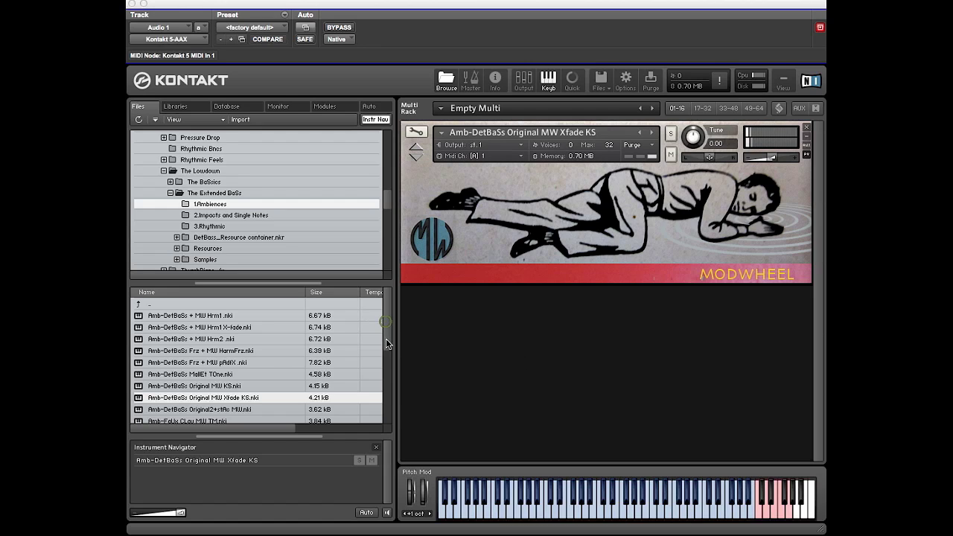
scroll(386, 349, "down", 3)
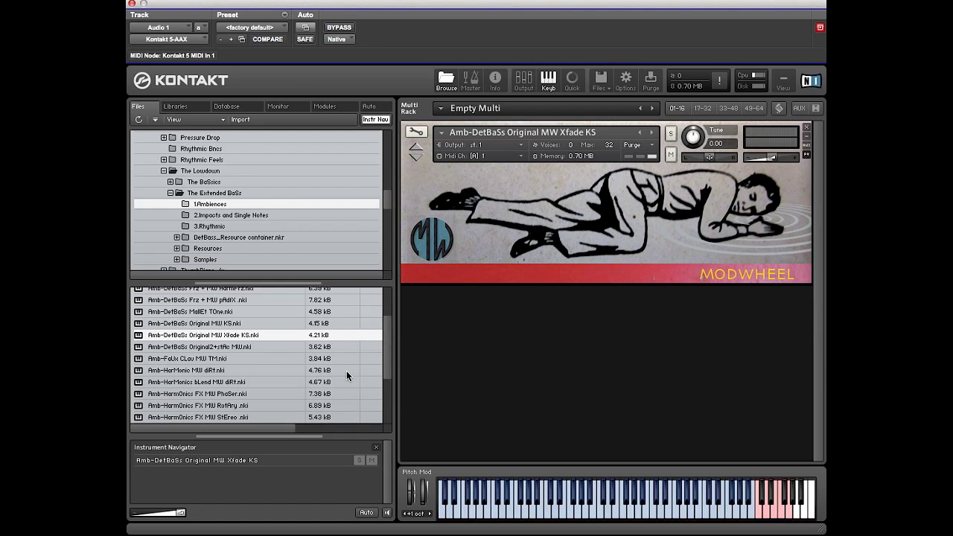
- Load Amb-FaUx CLav MW TM.nki into the rack, then switch to Amb-HarMonic MW diRt.nki
left_click_drag(145, 360, 505, 200)
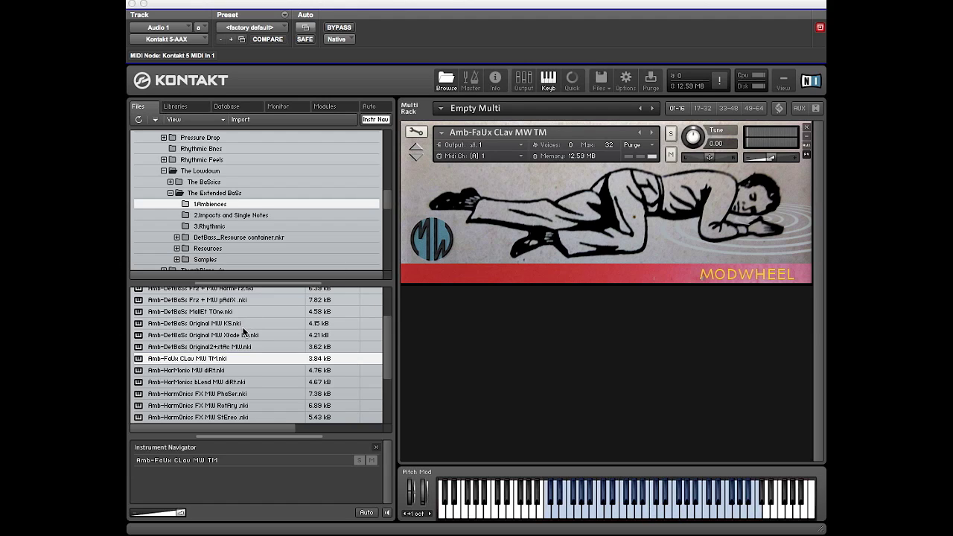
left_click(141, 370)
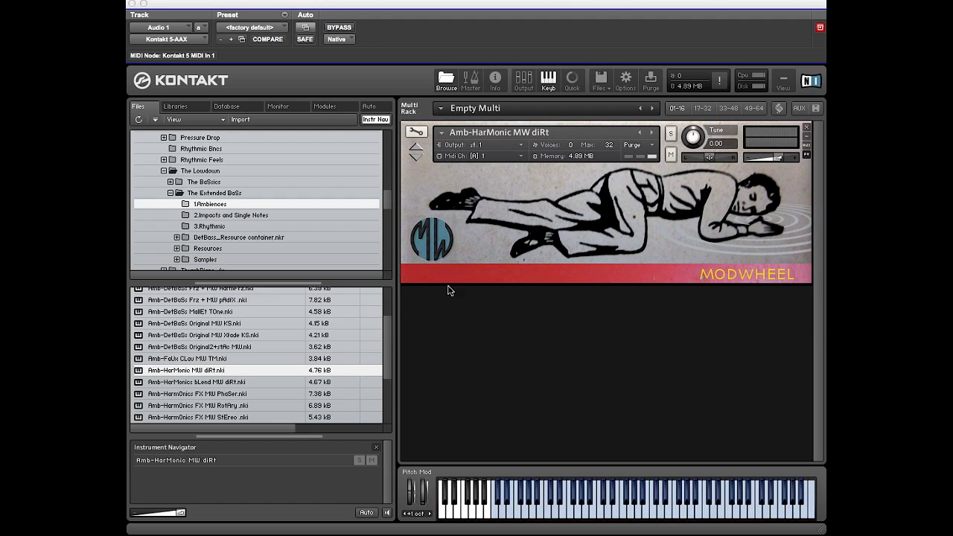
- Load Amb-HarMonics.nki from further down the file list in place of Amb-HarMonic MW diRt
left_click_drag(384, 346, 386, 359)
scroll(386, 363, "down", 2)
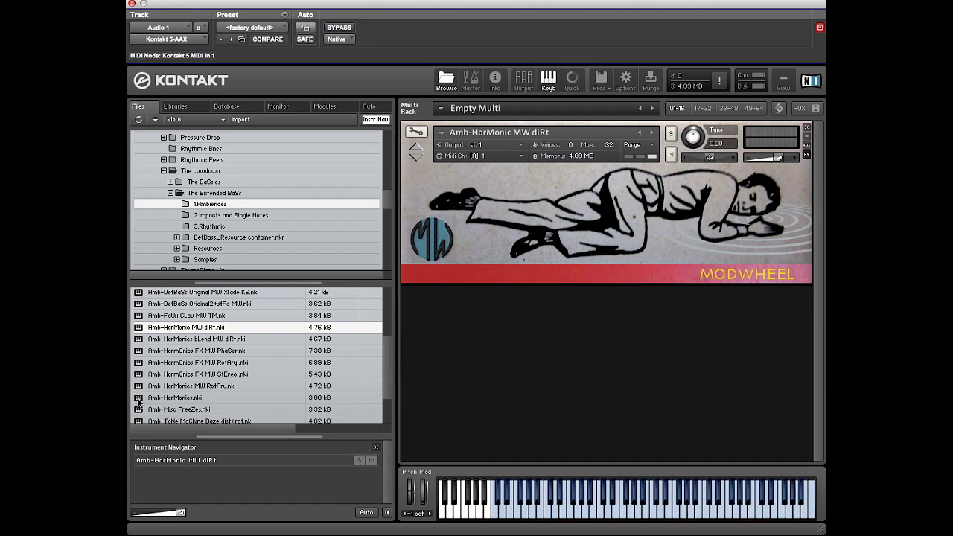
left_click_drag(138, 401, 499, 176)
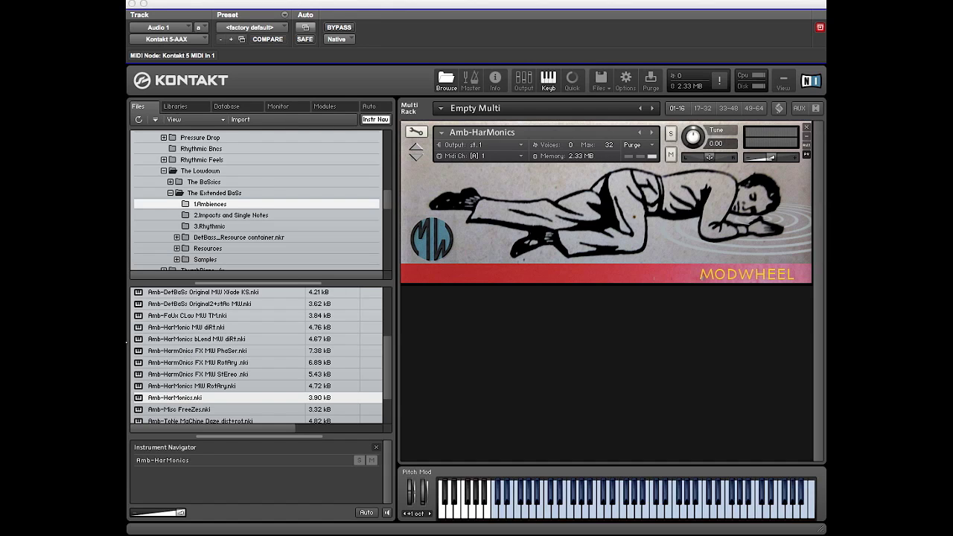
- Load HarMonic bLend MW diRt, then PhaSer, then RotAry, and slide RotAry's Gyration toward slow
left_click_drag(140, 342, 487, 209)
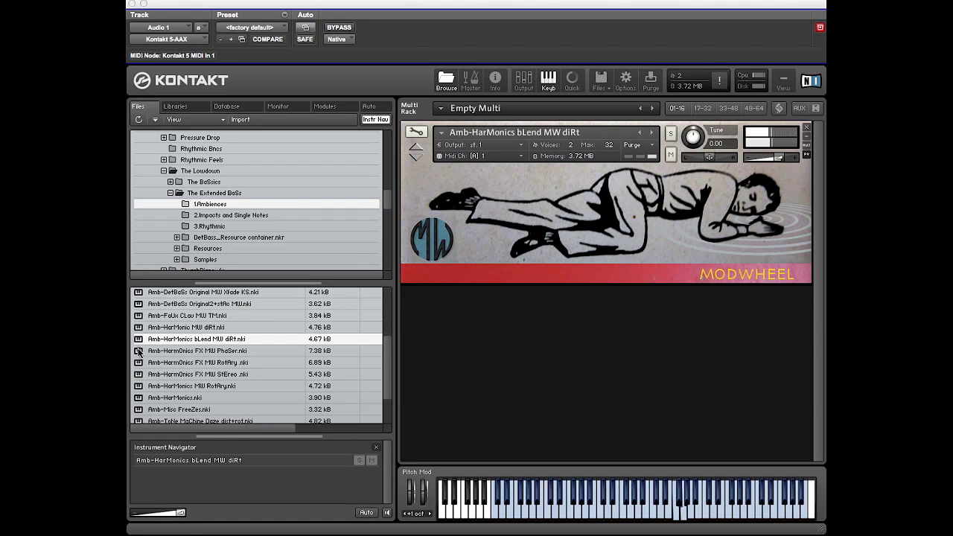
left_click_drag(138, 350, 537, 160)
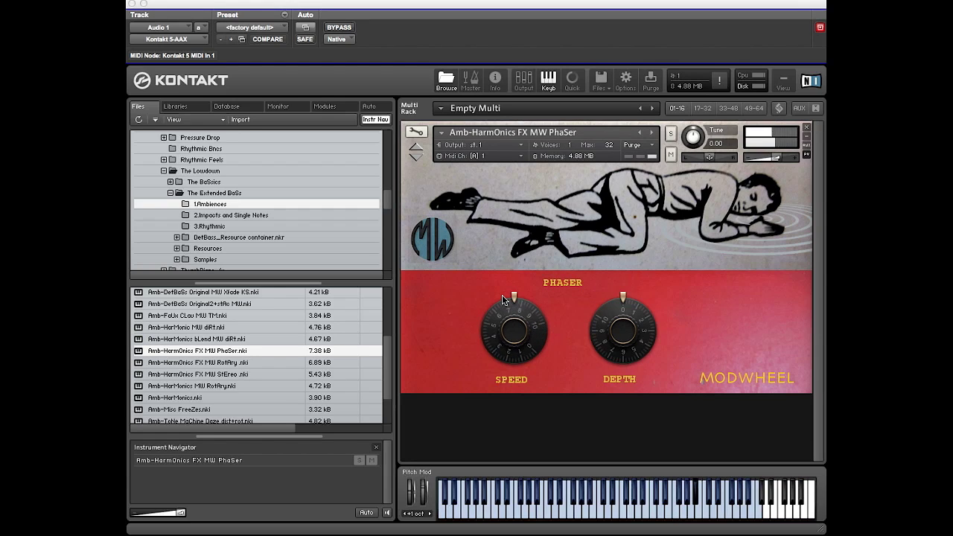
left_click(139, 364)
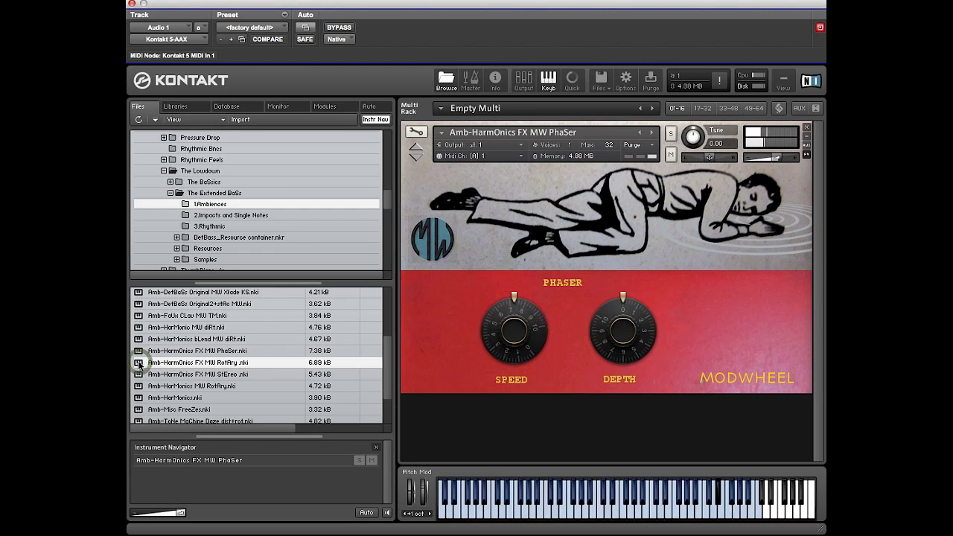
left_click_drag(139, 363, 519, 293)
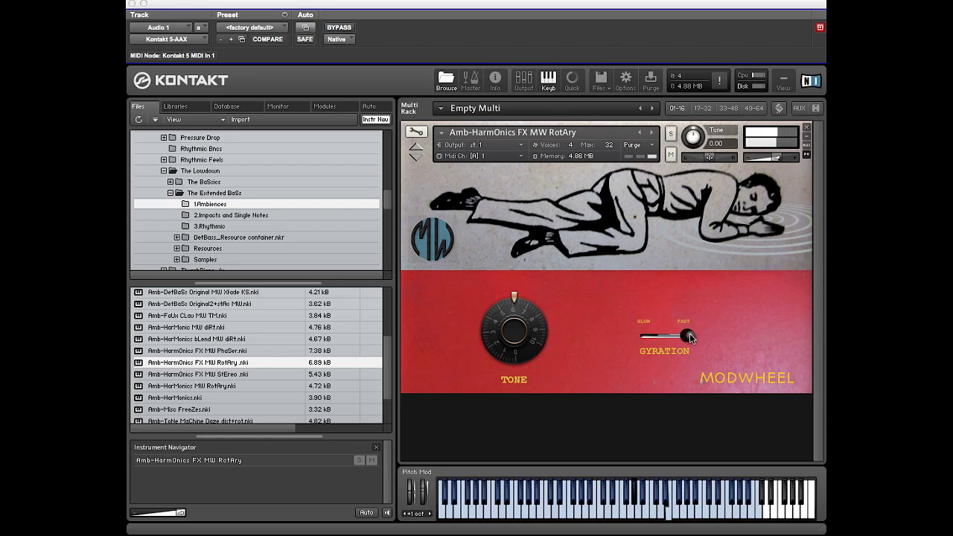
left_click_drag(689, 333, 623, 342)
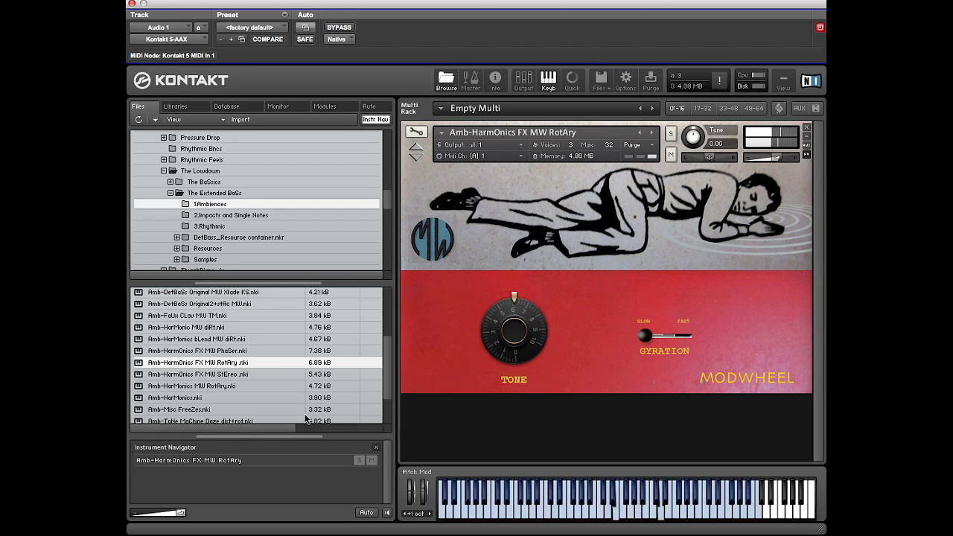
scroll(308, 419, "down", 3)
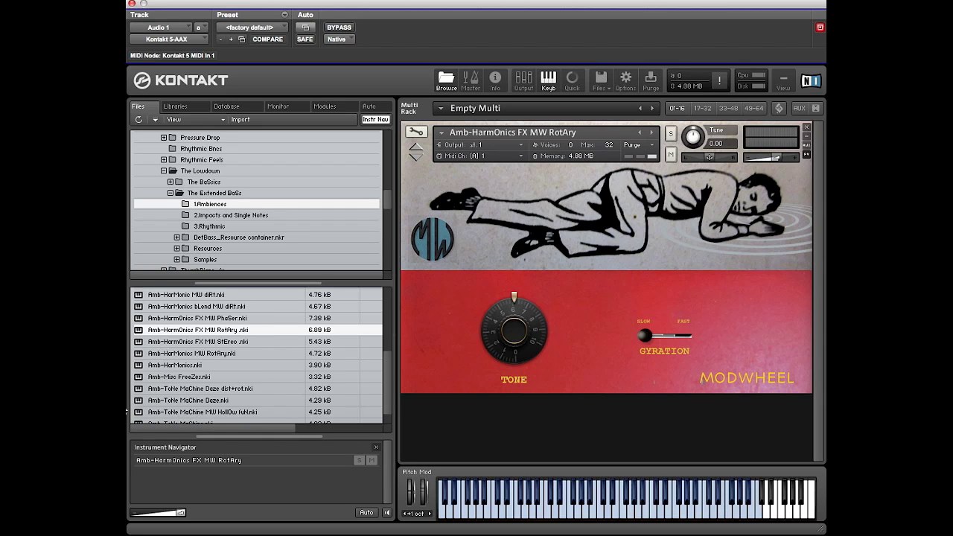
- Load Amb-ToNe MaChine Daze.nki, then replace it with Amb-ToNe MaChine MW HollOw fuN.nki
double_click(138, 403)
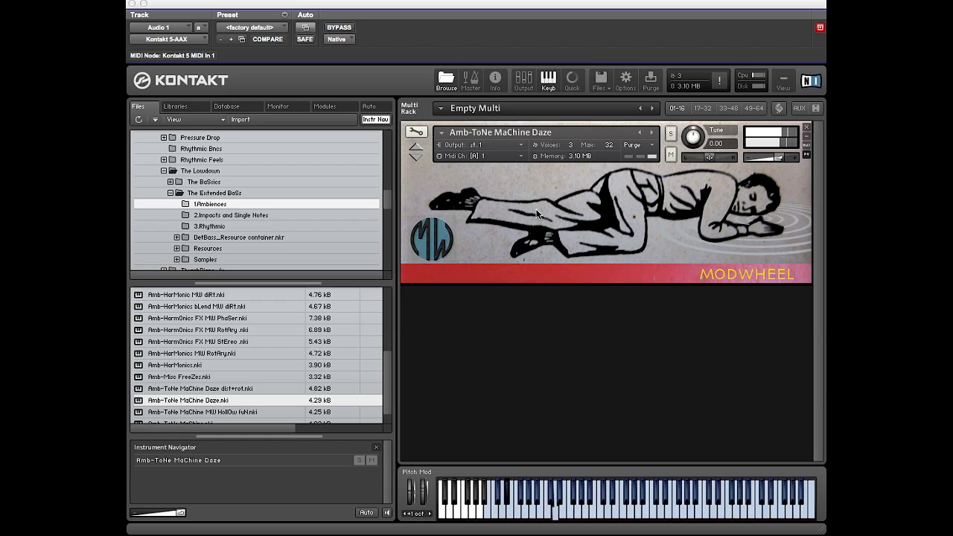
scroll(387, 376, "down", 1)
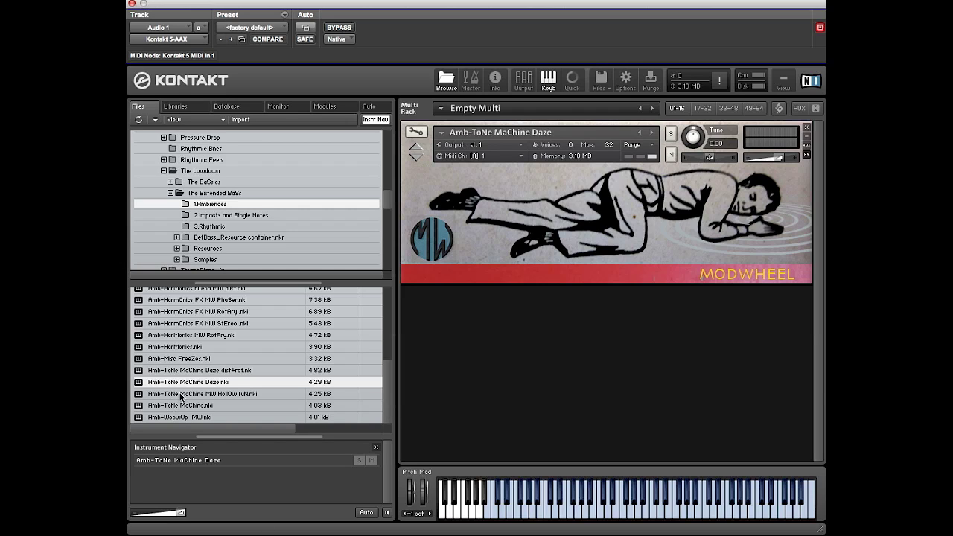
left_click_drag(137, 393, 537, 207)
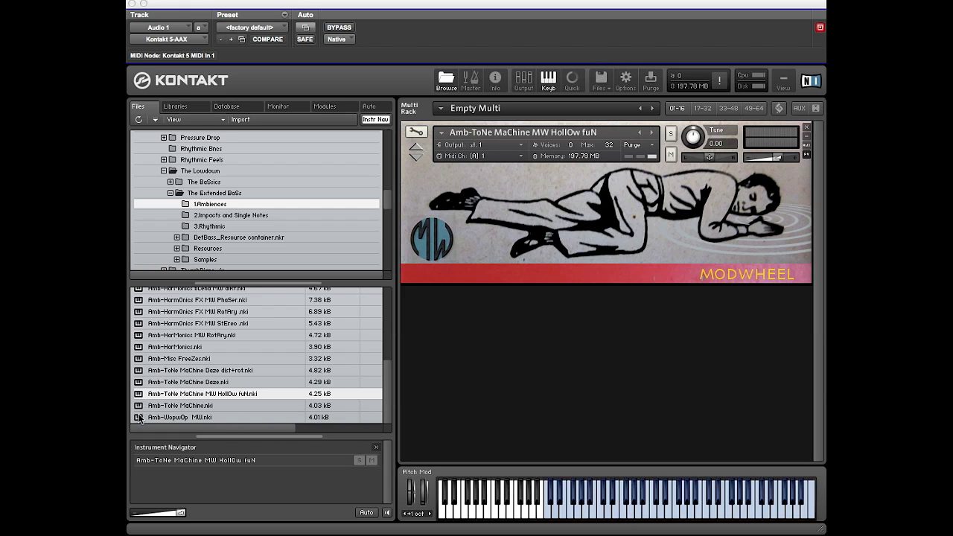
- Load Amb-WopwOp MW.nki into the rack in place of the HollOw fuN patch
left_click_drag(138, 421, 462, 231)
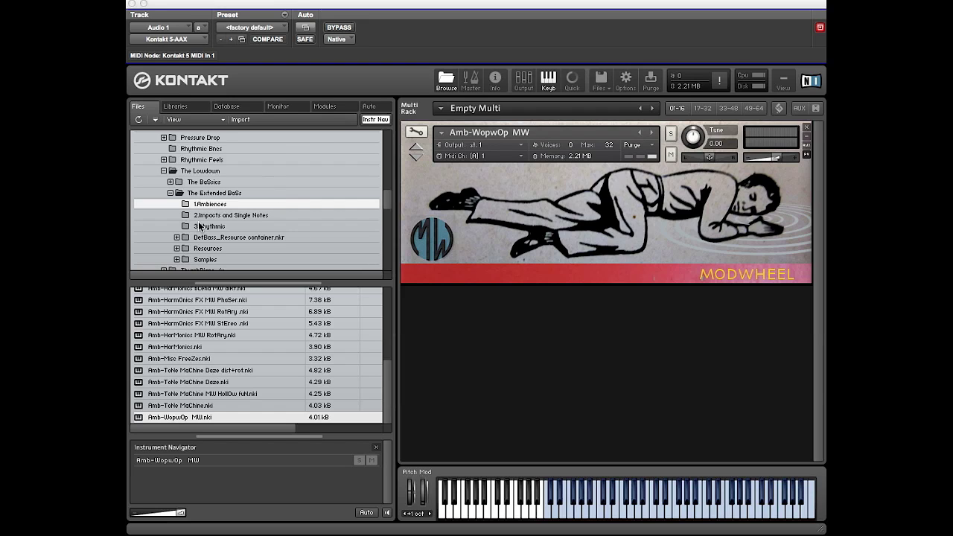
- Open the 2.Impacts and Single Notes folder and load Imp-BaSs Mallet Hi into the rack
left_click(218, 215)
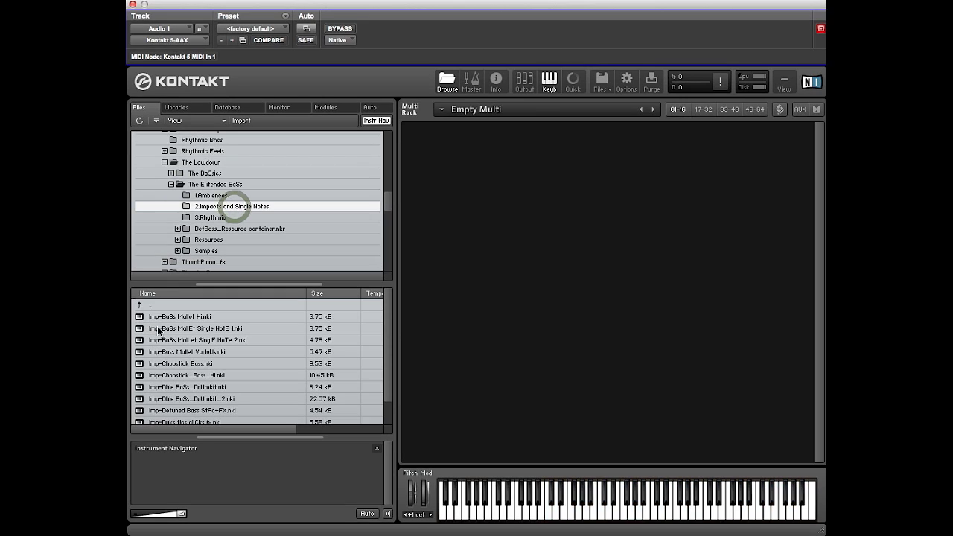
left_click(140, 317)
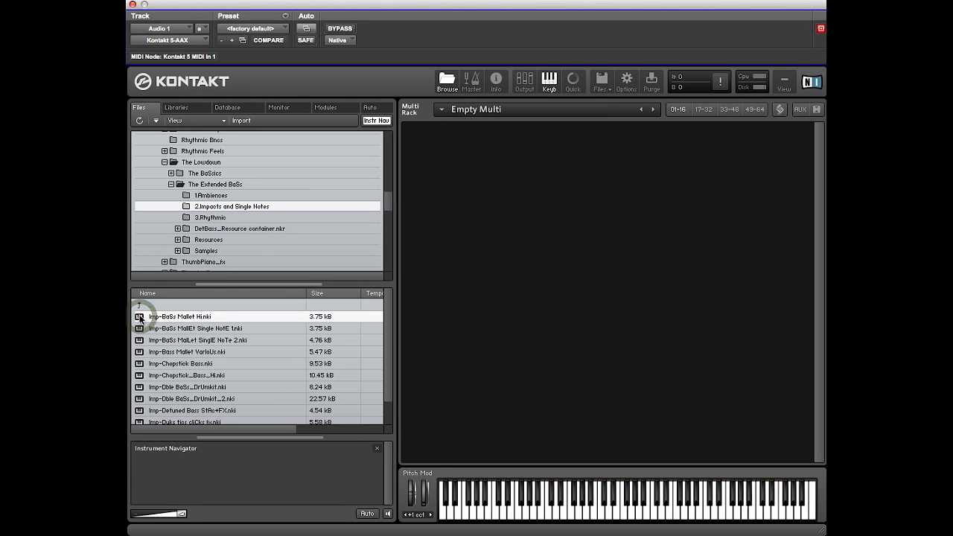
left_click_drag(140, 317, 545, 264)
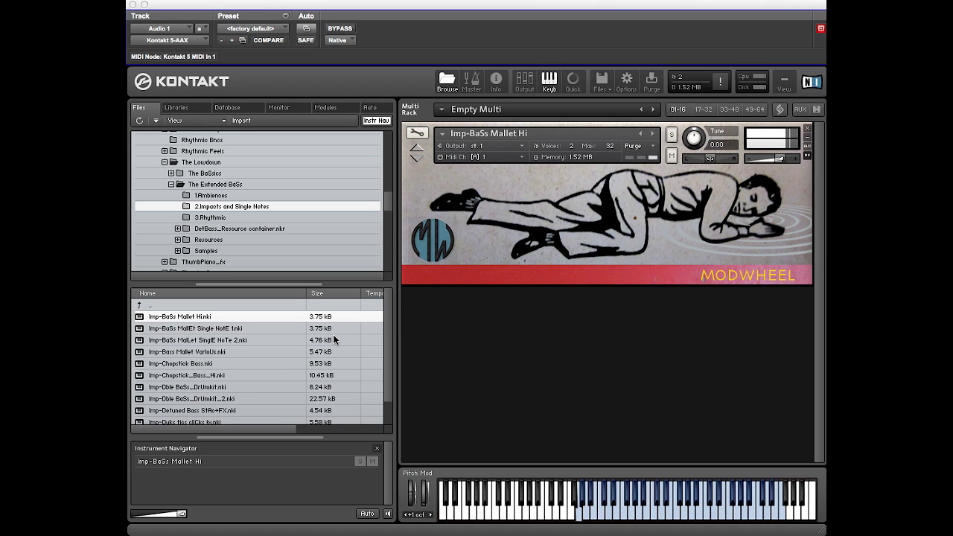
- Load Imp-BaSs MallEt Single NotE 1 from the file list
scroll(333, 339, "down", 2)
scroll(334, 339, "up", 2)
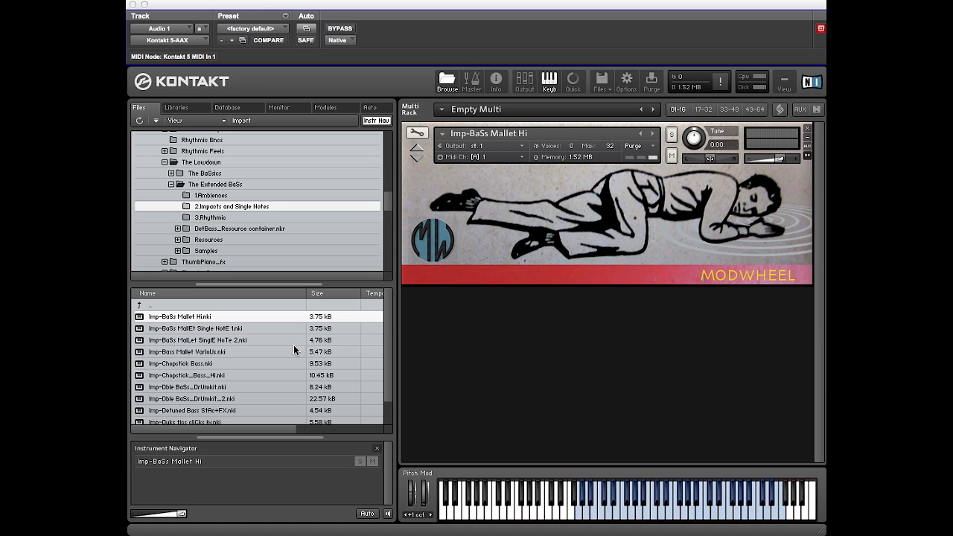
left_click(140, 334)
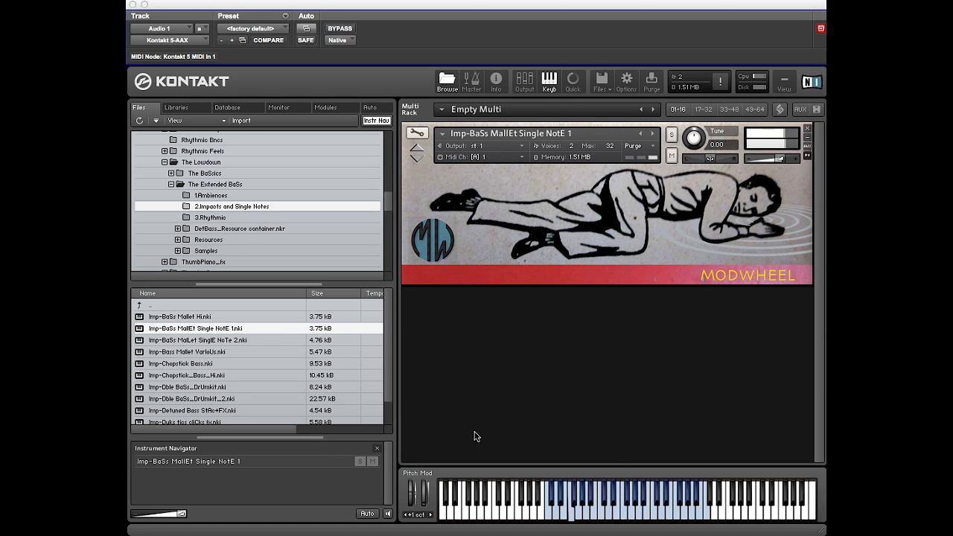
- Load Imp-BaSs MalLet SinglE NoTe 2, then drag Imp-Bass Mallet VarioUs onto the rack in its place
left_click(139, 353)
left_click(183, 340)
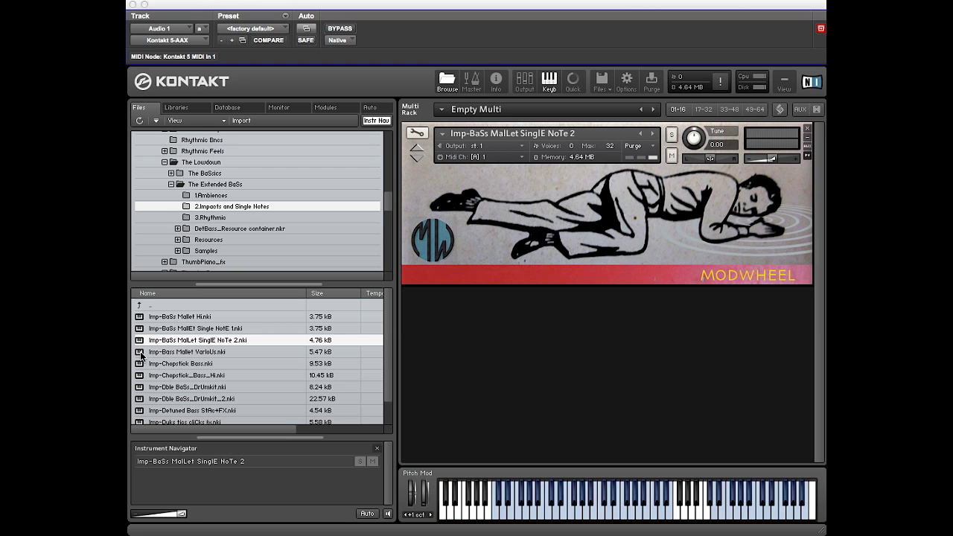
left_click(141, 354)
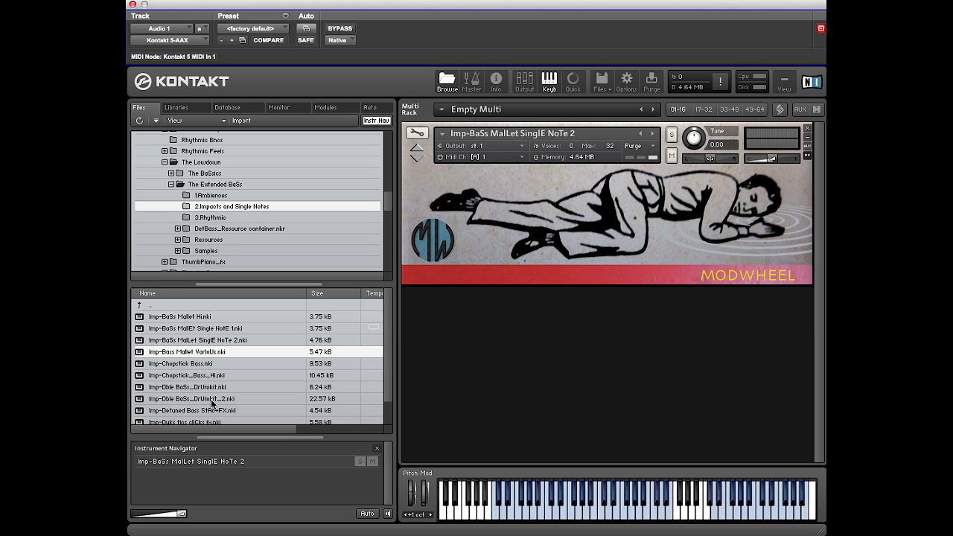
mouse_move(140, 351)
left_mouse_down()
mouse_move(674, 138)
mouse_move(649, 160)
left_mouse_up()
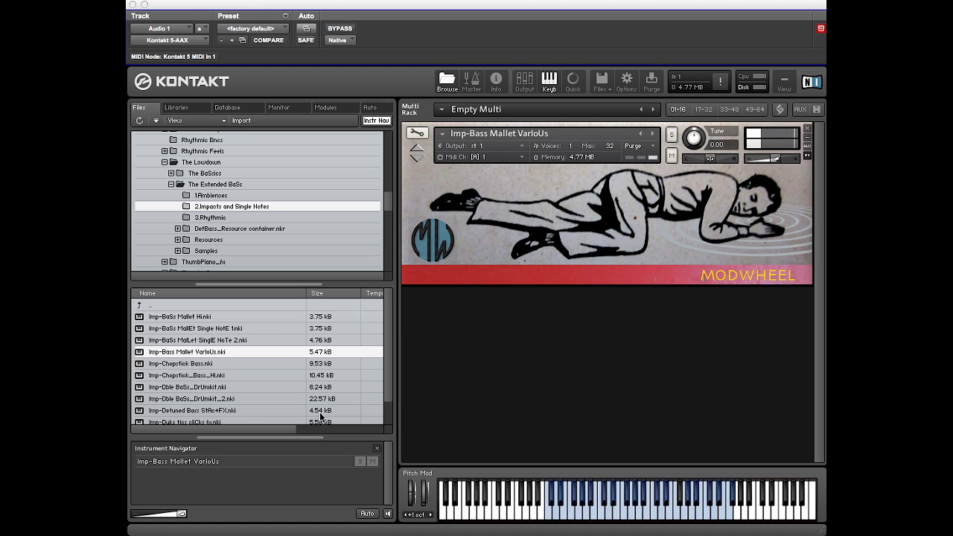
- Load Imp-Chopstick Bass and try lowering, then raising, its delay time
left_click_drag(140, 363, 538, 236)
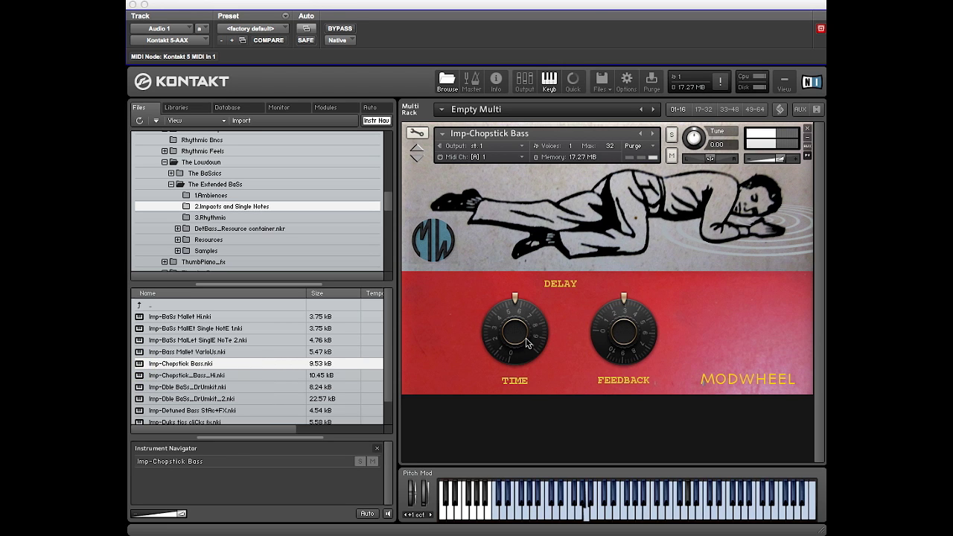
left_click_drag(526, 342, 478, 429)
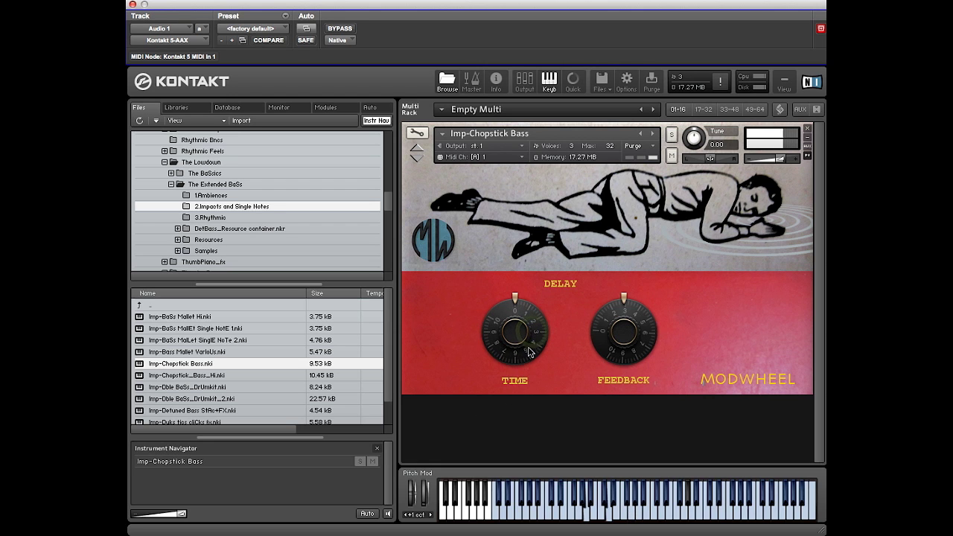
left_click_drag(530, 348, 535, 286)
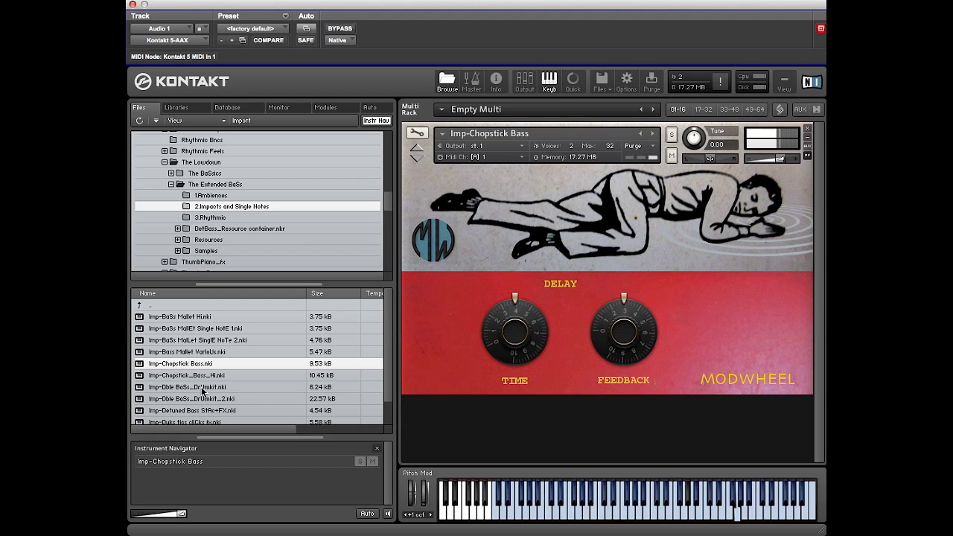
- Load Imp-Chopstick_Bass_Hi, raise its delay time, then load Imp-Dble BaSs_DrUmkit into the rack
left_click(138, 375)
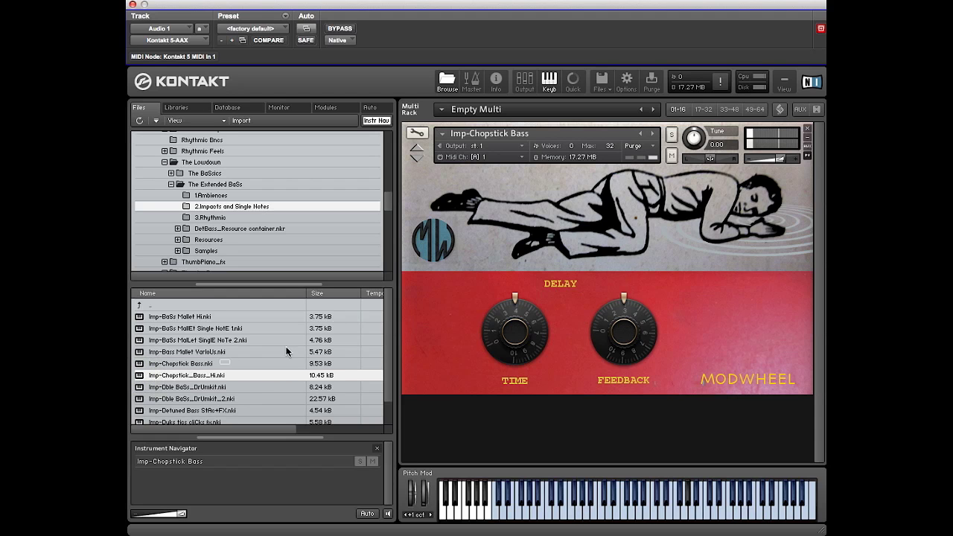
left_click_drag(139, 375, 550, 184)
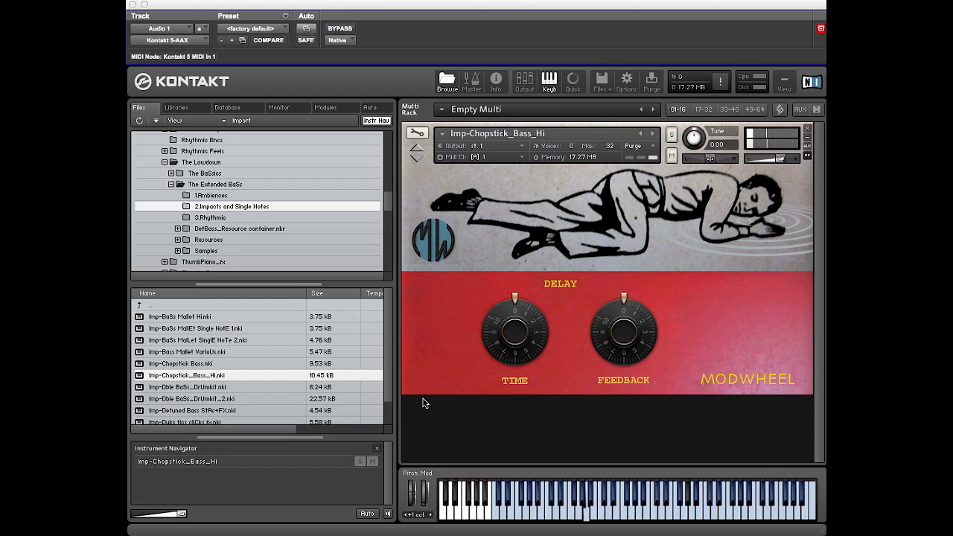
left_click(514, 341)
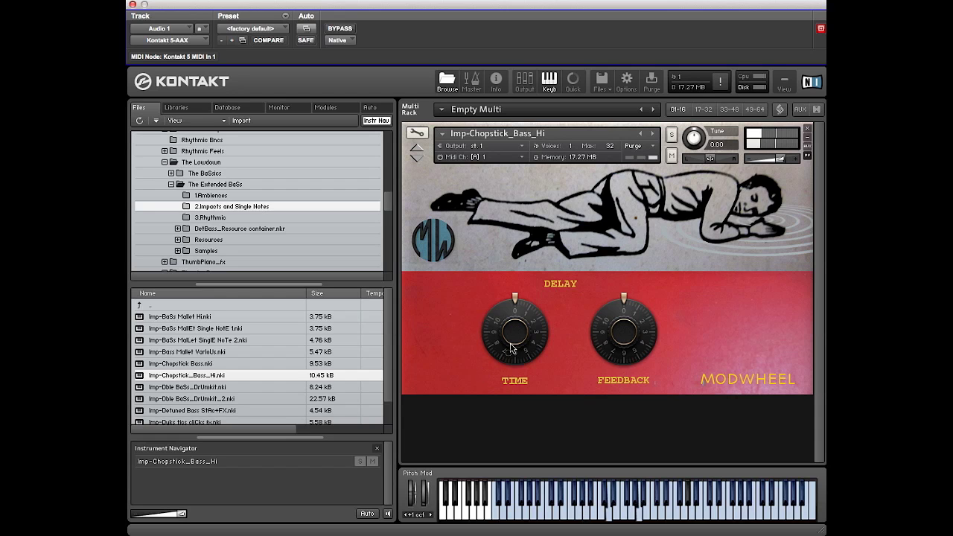
left_click_drag(513, 341, 523, 302)
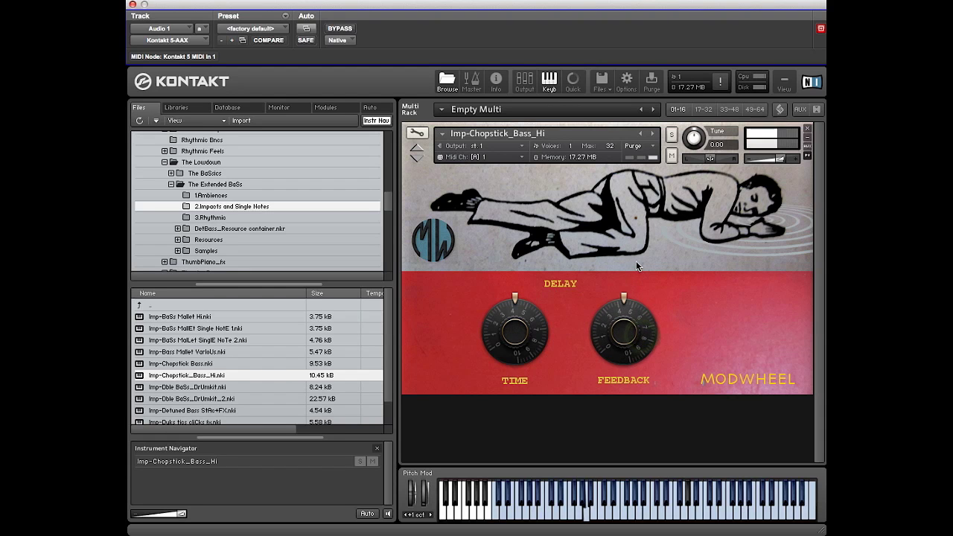
left_click(139, 388)
left_click_drag(138, 388, 494, 220)
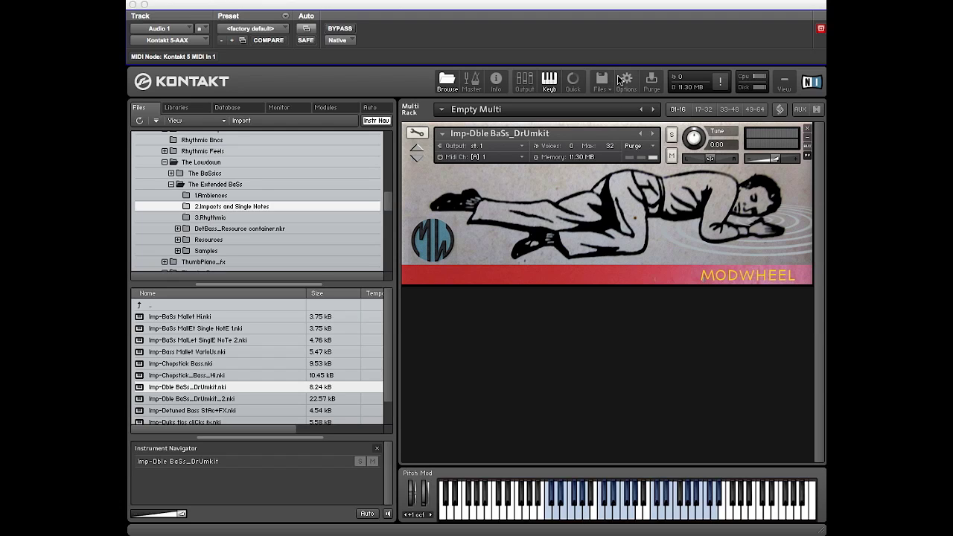
- Step through DrUmkit_2 and Detuned Bass StAc+FX, then load Imp-Duks tics cliCks fx
left_click(652, 137)
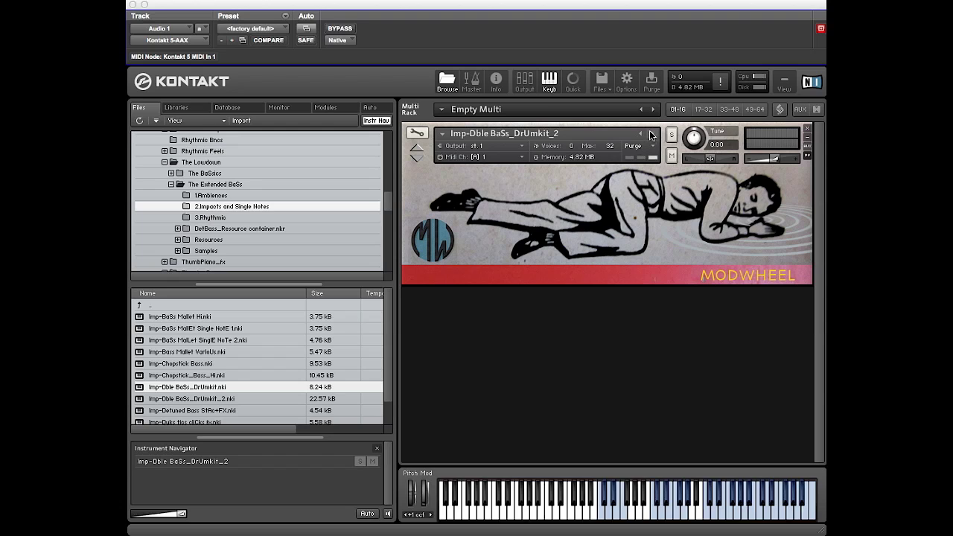
left_click(651, 134)
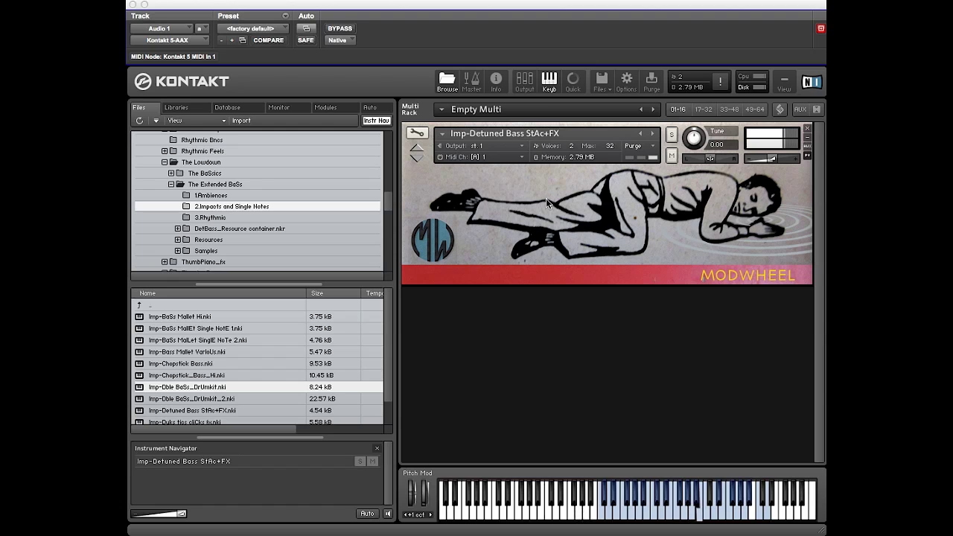
scroll(388, 335, "down", 3)
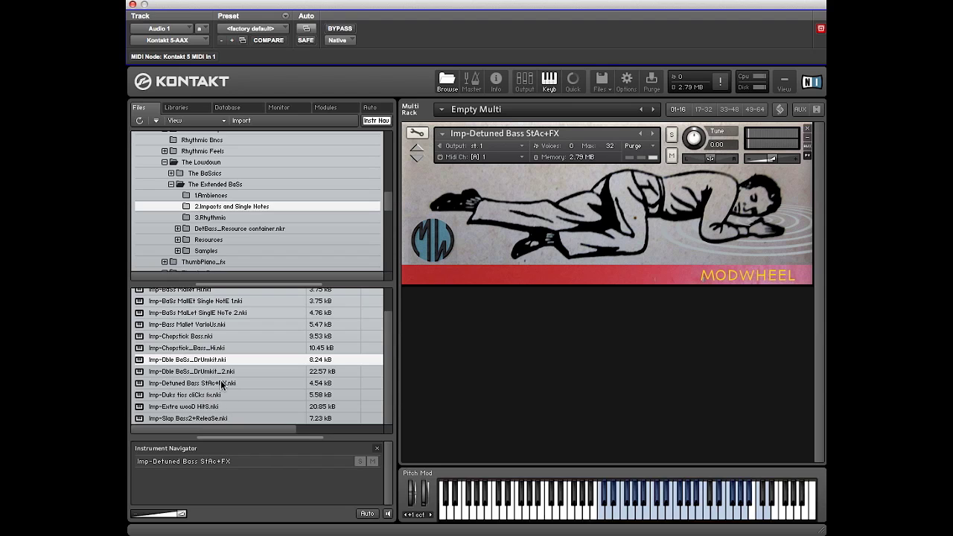
left_click_drag(139, 395, 562, 238)
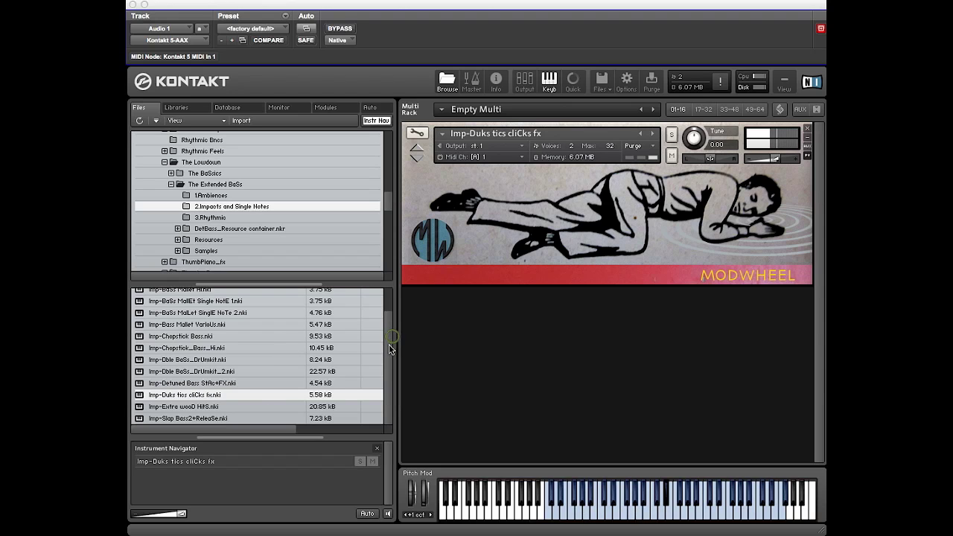
- Select Imp-Extra wooD HitS, then load Imp-Slap Bass2+ReleaSe into the rack
left_click(183, 409)
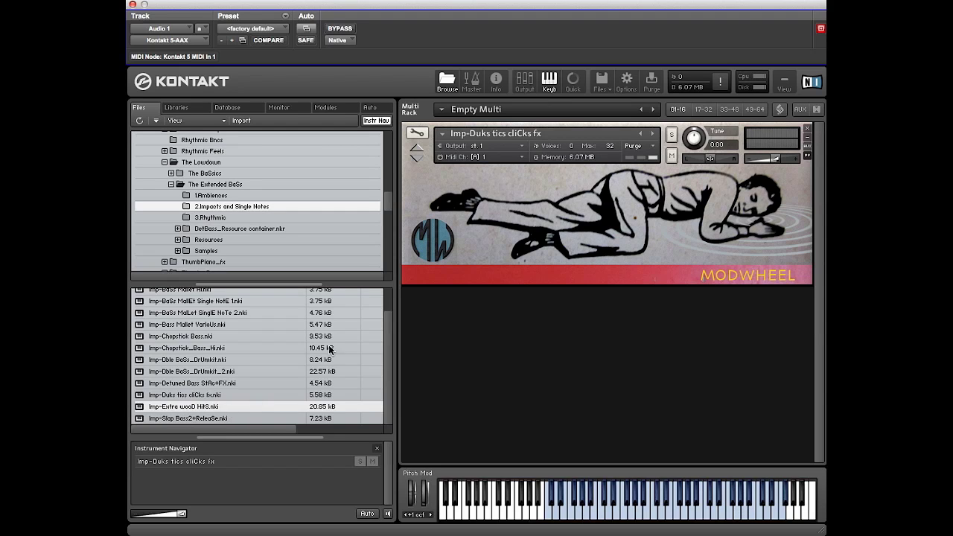
left_click(143, 419)
left_click_drag(327, 414, 782, 275)
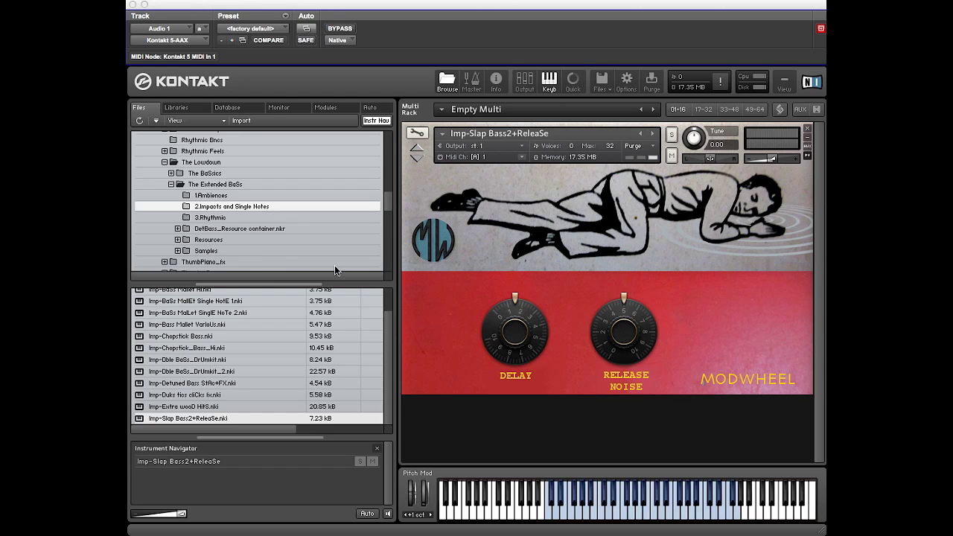
- Show the 3.Rhythmic folder's patches and remove Imp-Slap Bass2+ReleaSe from the rack
left_click(388, 326)
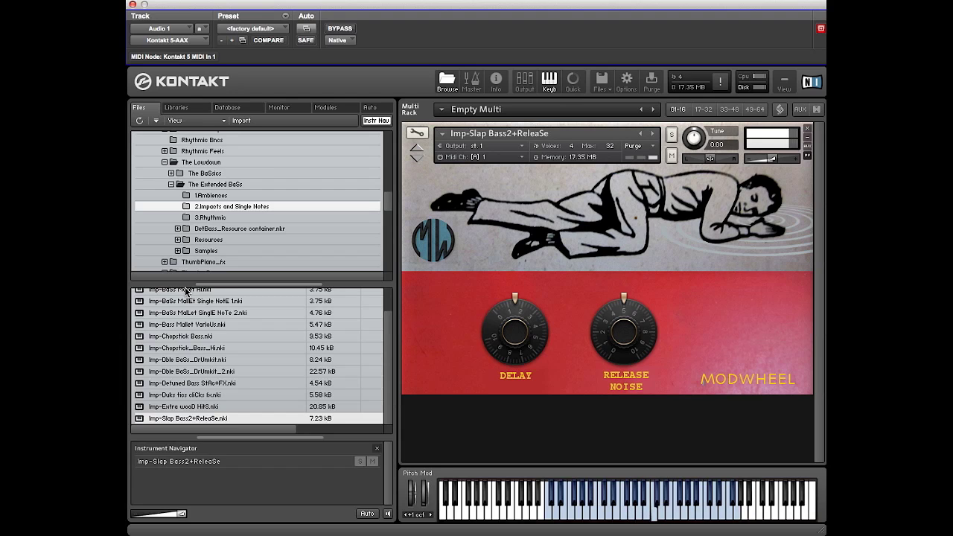
left_click(210, 216)
left_click(805, 128)
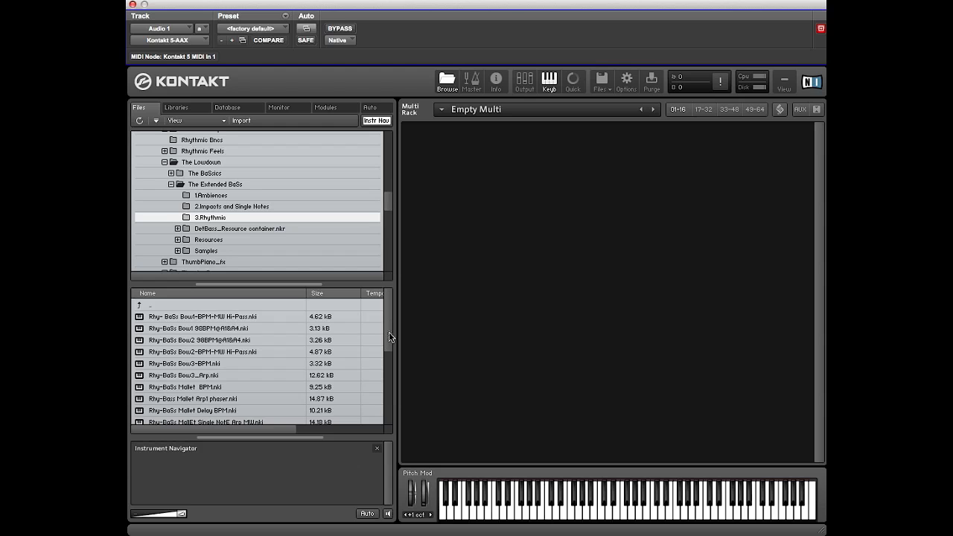
left_click_drag(388, 341, 391, 318)
left_click(236, 315)
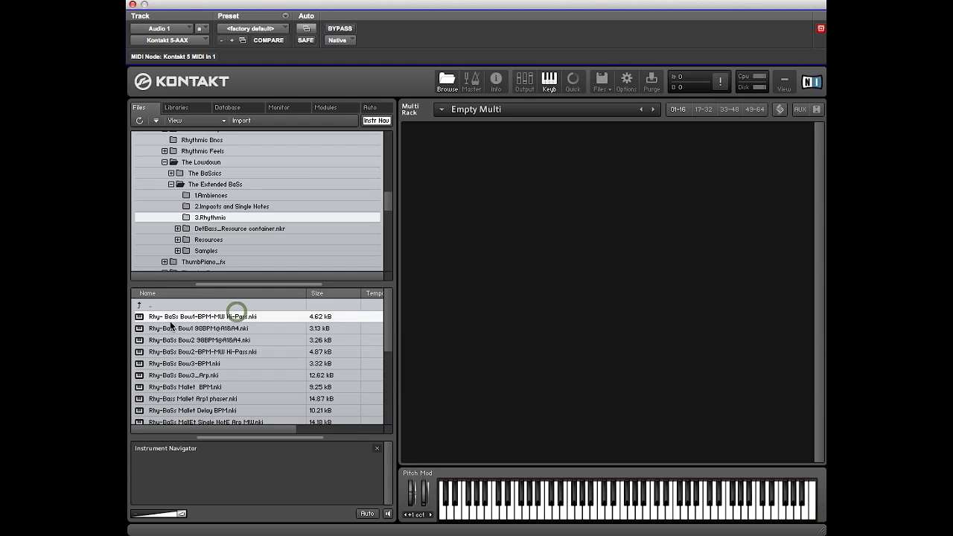
left_click_drag(140, 317, 626, 202)
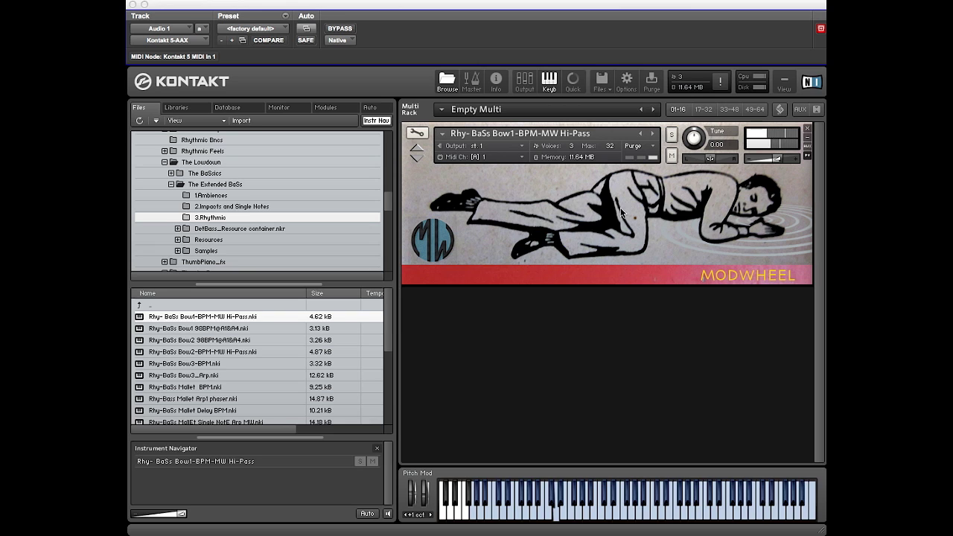
left_click(807, 133)
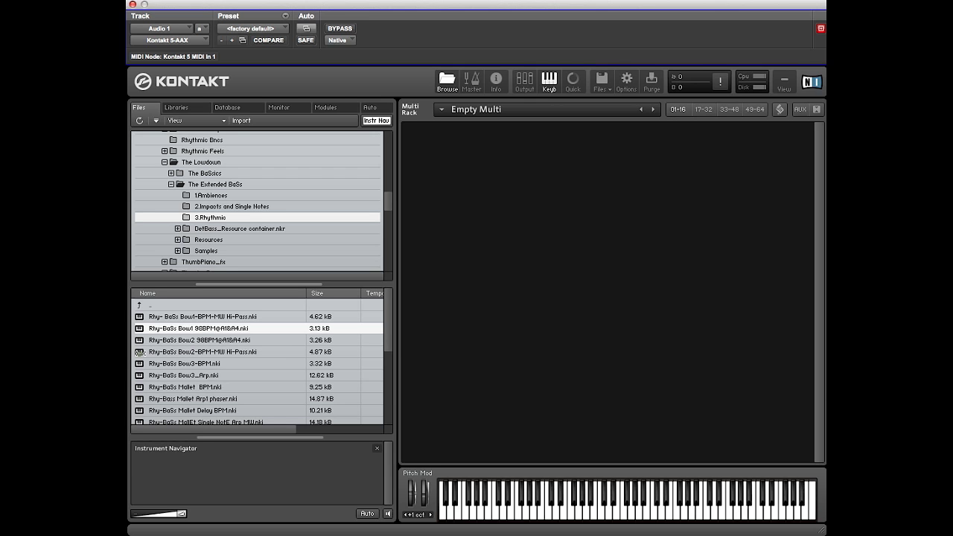
- Load Rhy-BaSs Bow2-BPM-MW Hi-Pass into the empty rack, then select Rhy-BaSs Bow3-BPM
left_click(139, 351)
left_click_drag(138, 351, 502, 257)
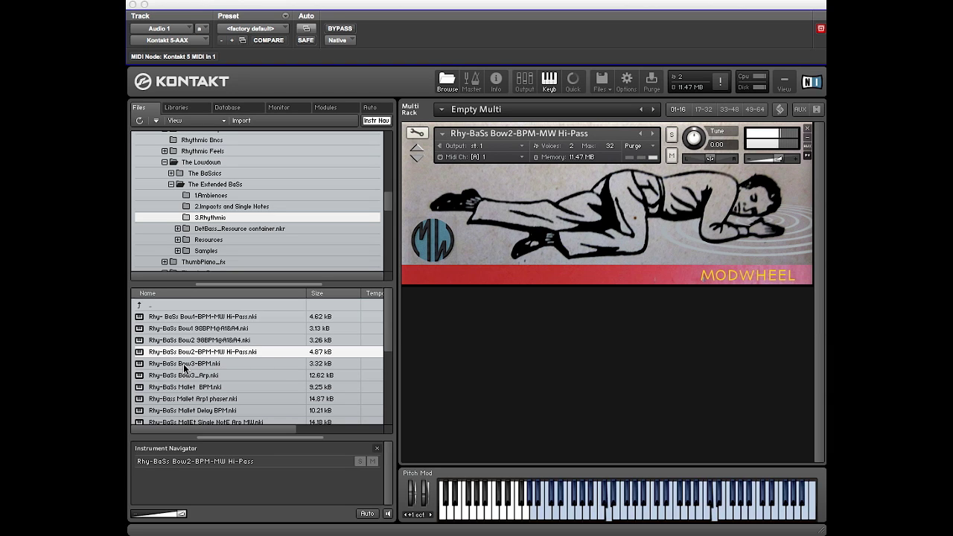
left_click(140, 364)
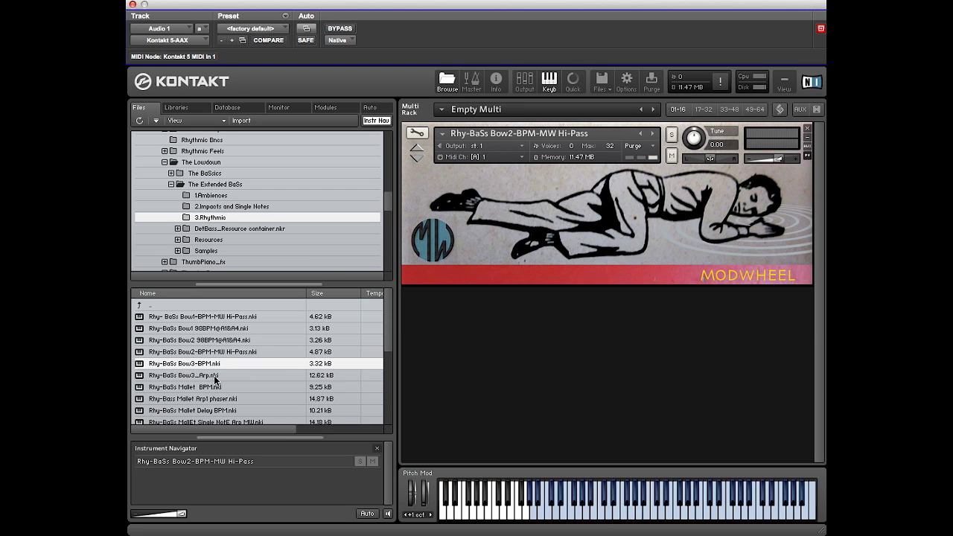
- Select Rhy-BaSs Bow3_Arp.nki in the browser file list
left_click(142, 375)
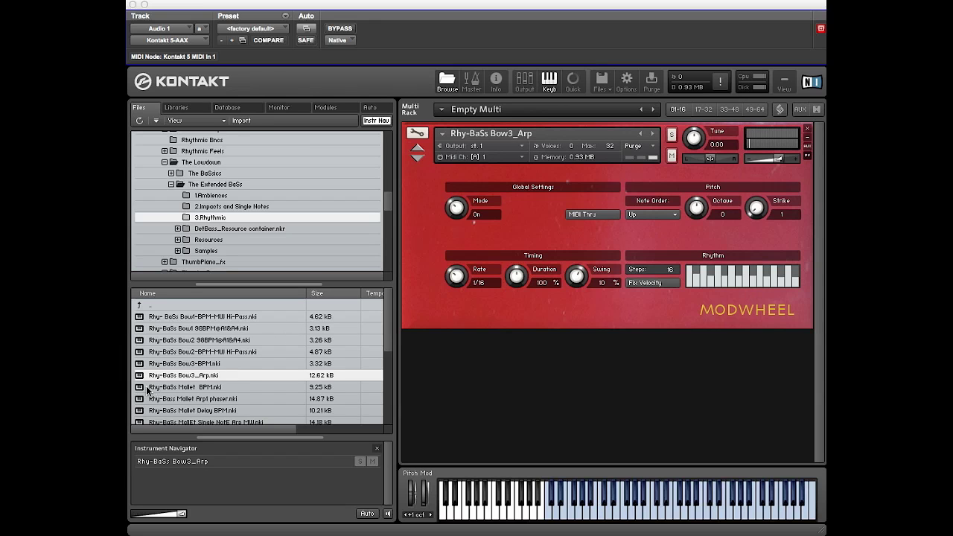
- Drag Rhy-BaSs Mallet BPM onto the rack, replacing Bow3_Arp
left_click_drag(137, 388, 560, 215)
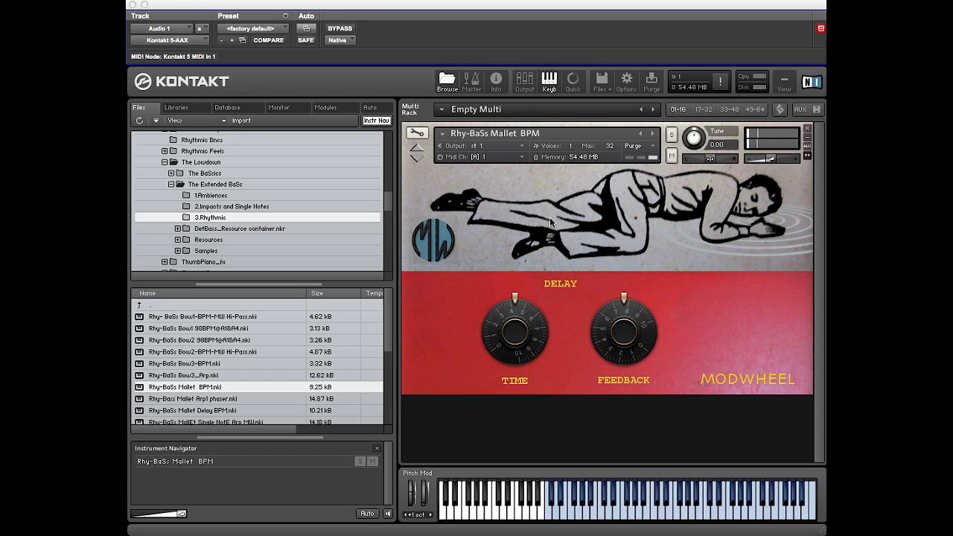
- Step to Rhy-Bass Mallet Arp1 phaser, switch the phaser on and adjust its Depth
left_click(651, 134)
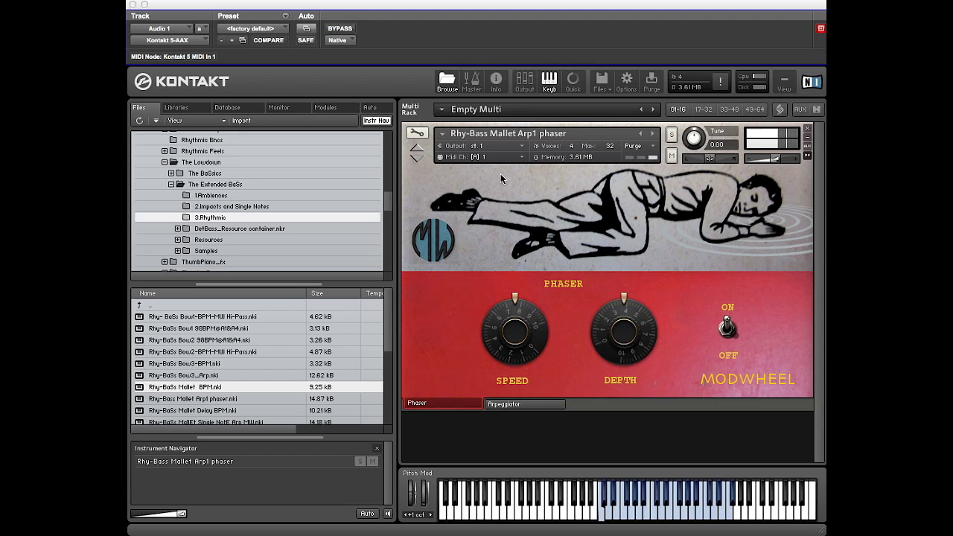
left_click(727, 328)
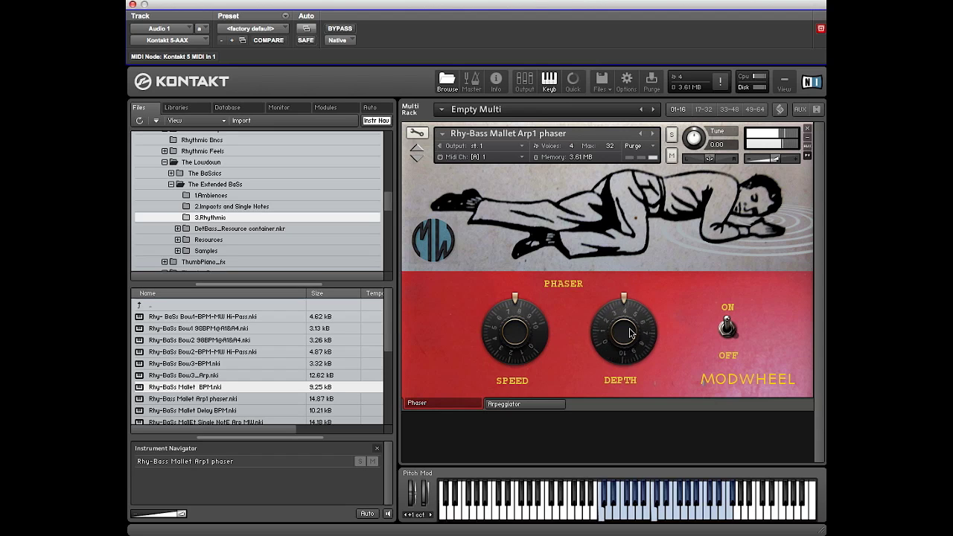
left_click_drag(630, 333, 625, 312)
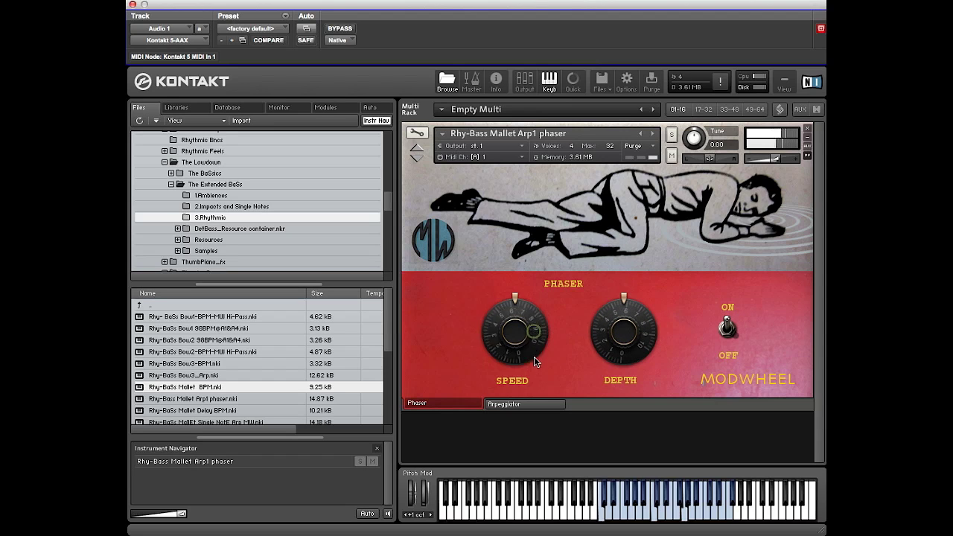
- Set the arpeggiator to a 1/16 rate, 31% swing and Zig-Zag Up-Dn note order
left_click(541, 404)
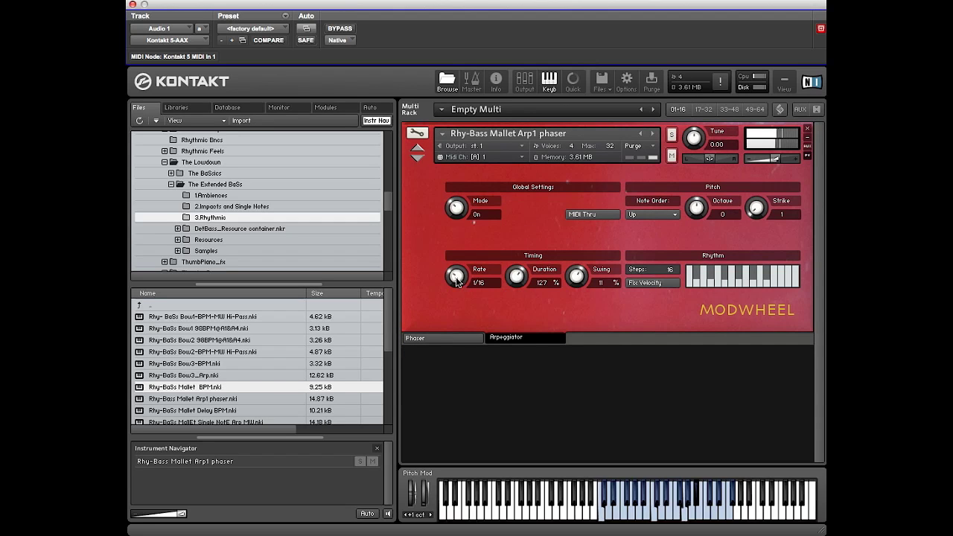
left_click_drag(456, 276, 459, 254)
left_click_drag(577, 278, 580, 242)
left_click(672, 215)
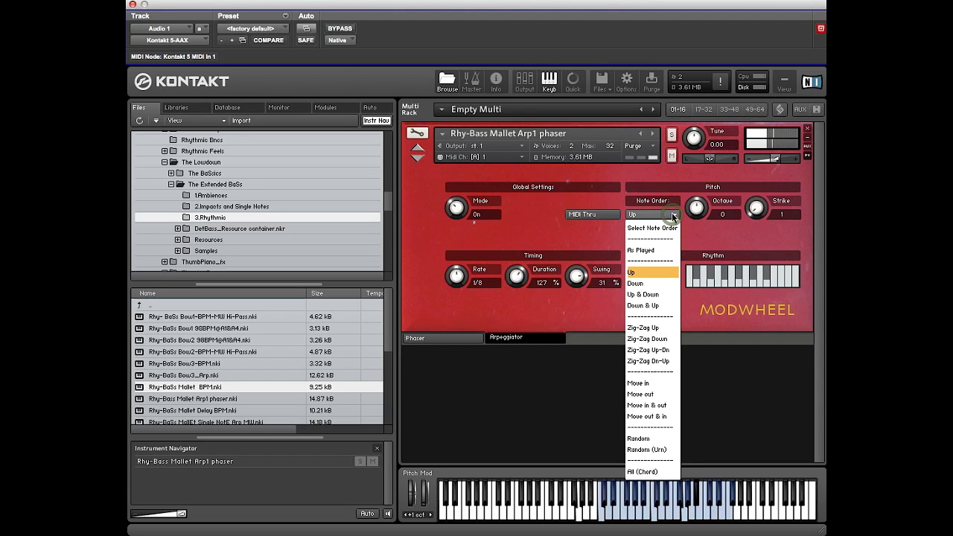
left_click(648, 350)
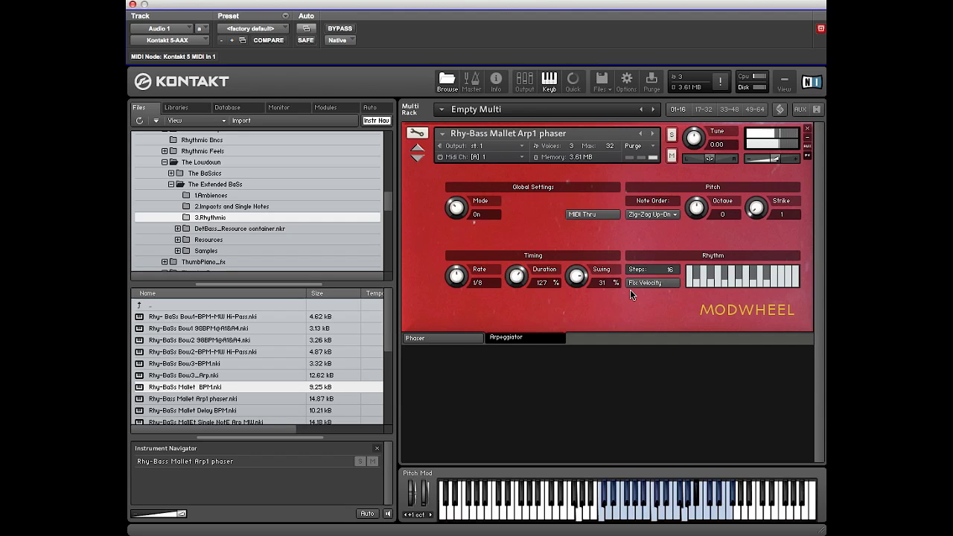
left_click_drag(461, 277, 455, 303)
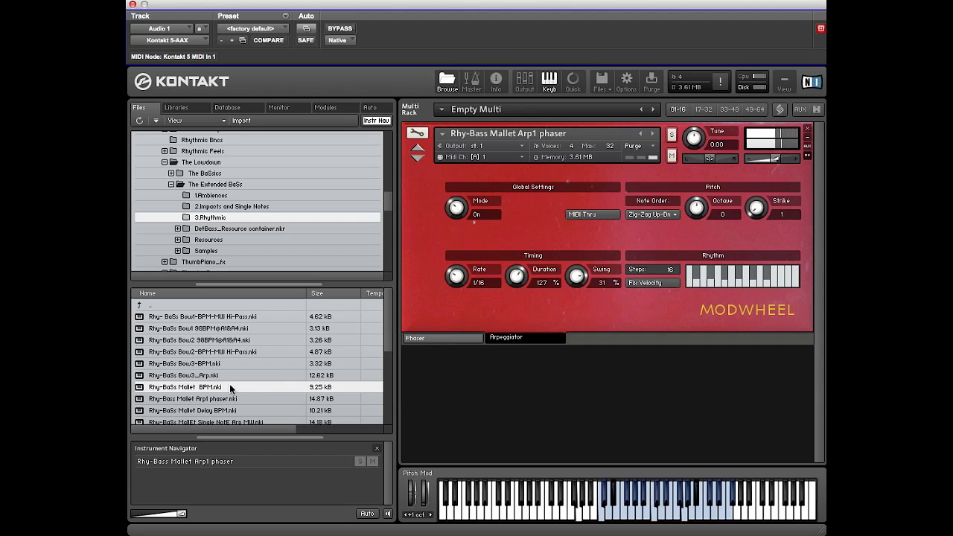
left_click(225, 402)
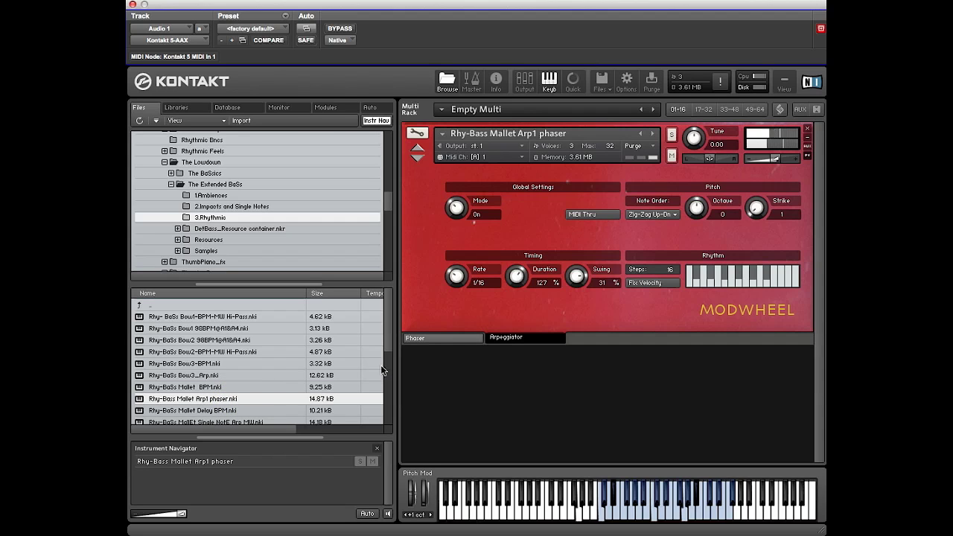
- Load Rhy-BaSs Mallet Delay BPM into the rack, then advance to Rhy-BaSs MallEt Single NotE Arp MW
left_click_drag(388, 344, 388, 376)
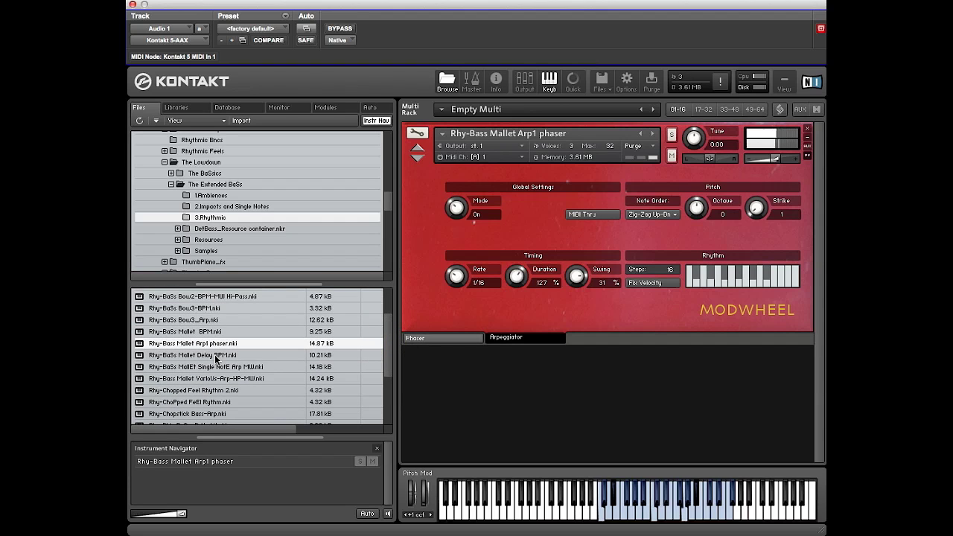
left_click_drag(214, 354, 449, 252)
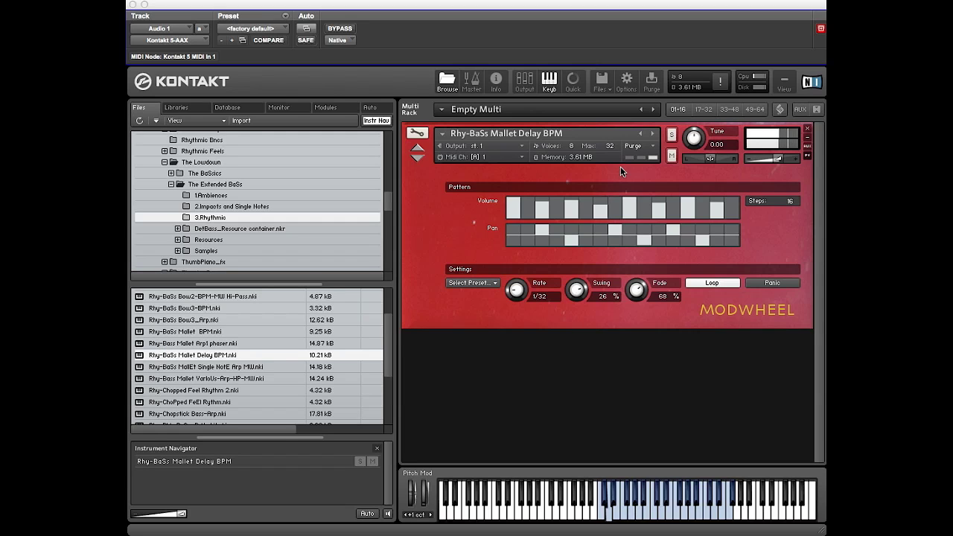
left_click(654, 133)
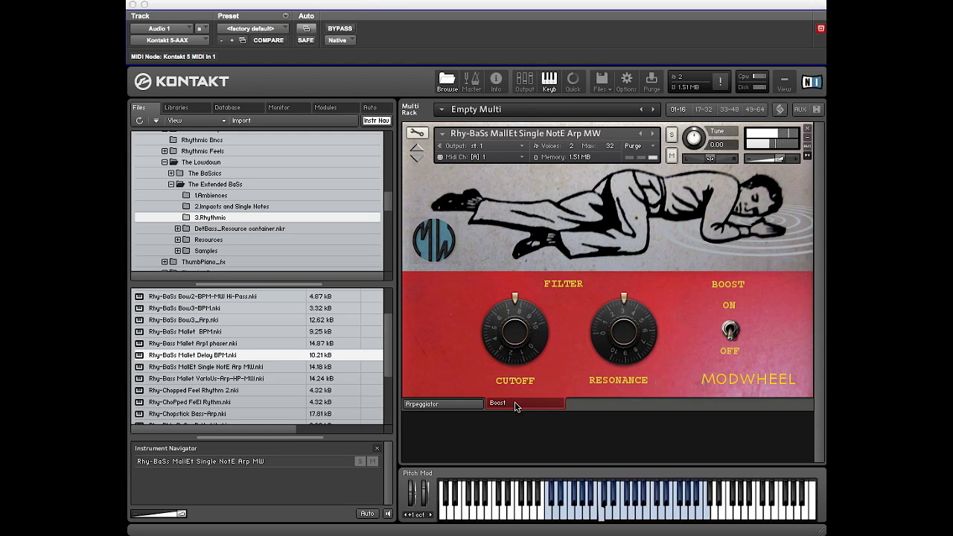
- Raise the filter resonance, turn Boost on, and advance to Rhy-Bass Mallet VarIoUs-Arp-HP-MW
mouse_move(623, 353)
left_mouse_down()
mouse_move(634, 297)
mouse_move(636, 350)
left_mouse_up()
left_click(726, 334)
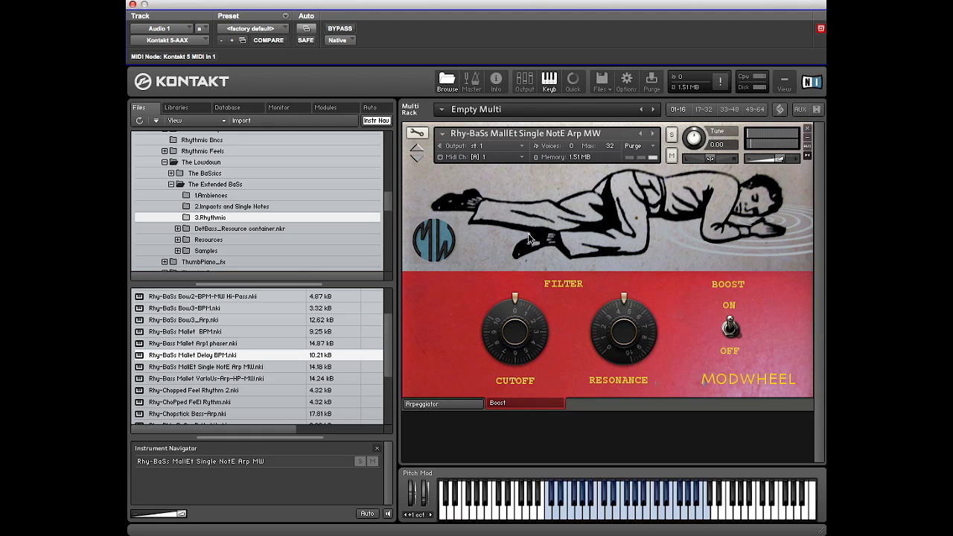
left_click(653, 134)
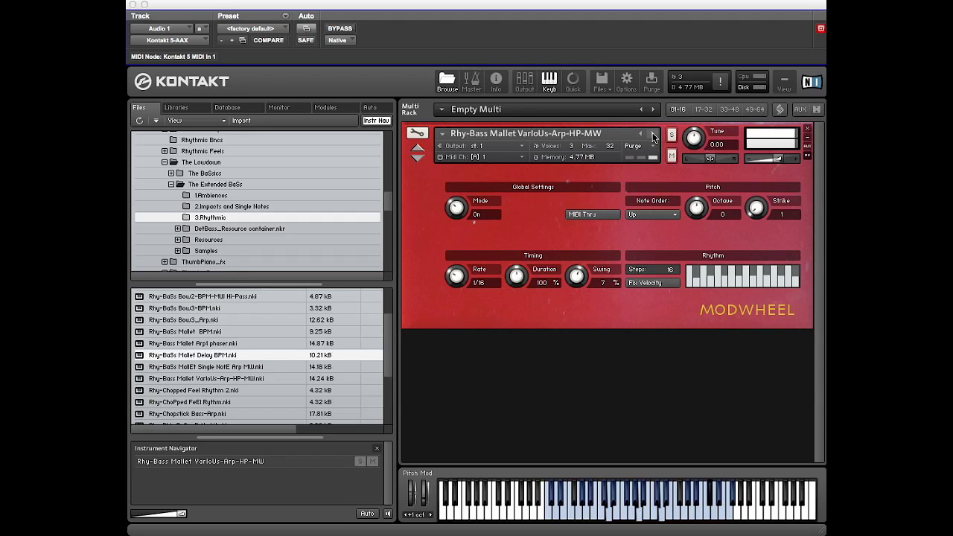
- Set the arpeggio note order to Move out, then advance to Rhy-Chopped Feel Rhythm 2
left_click(664, 216)
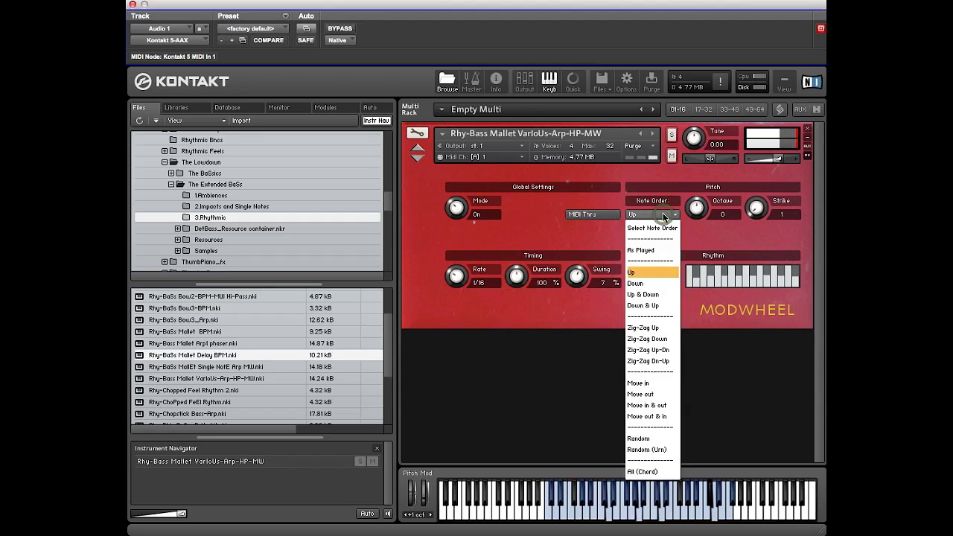
left_click(653, 396)
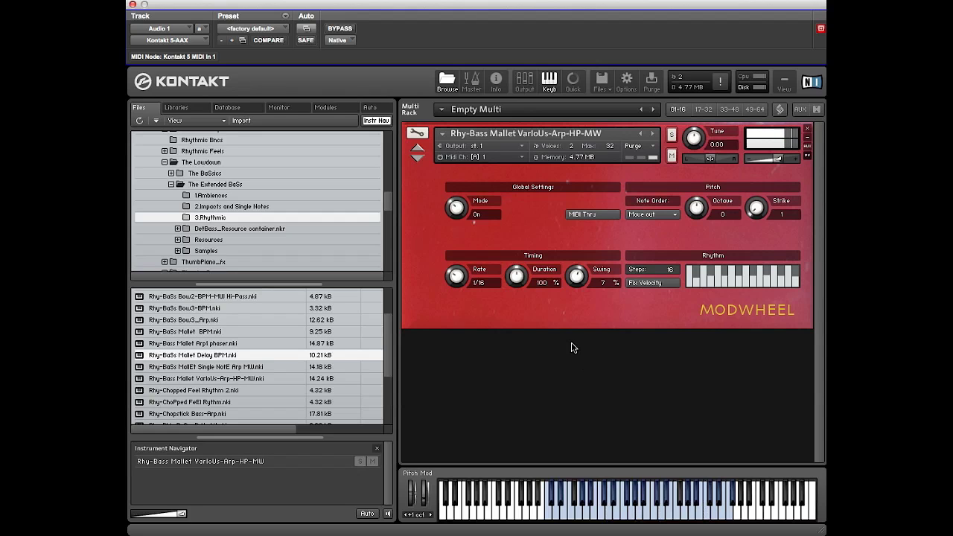
left_click(652, 134)
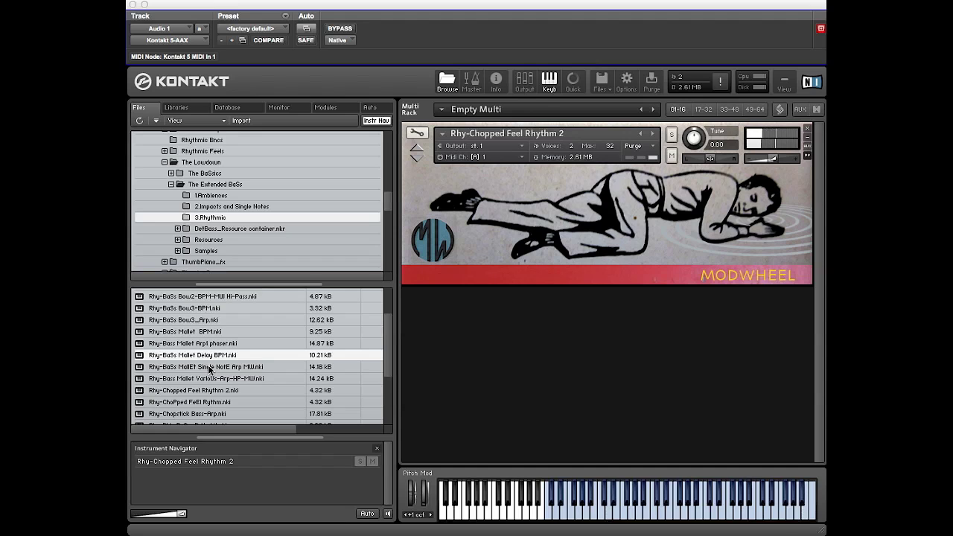
- Step through Rhy-ChoPped FeEl Rythm, Rhy-Chopstick Bass-Arp and Rhy-Dble BaSs_DrUmkit_2 to Rhy-Duks tics cliCks fx MW
left_click(653, 134)
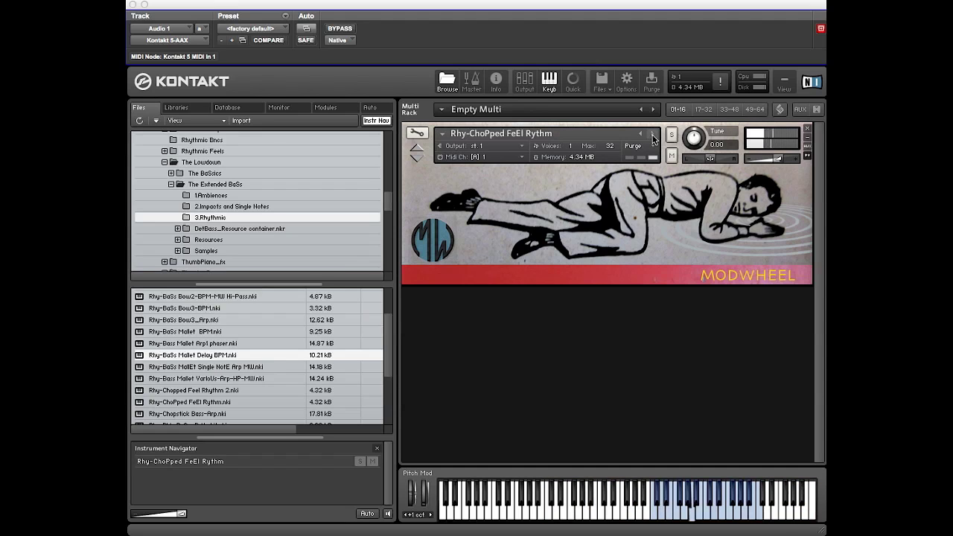
left_click(653, 134)
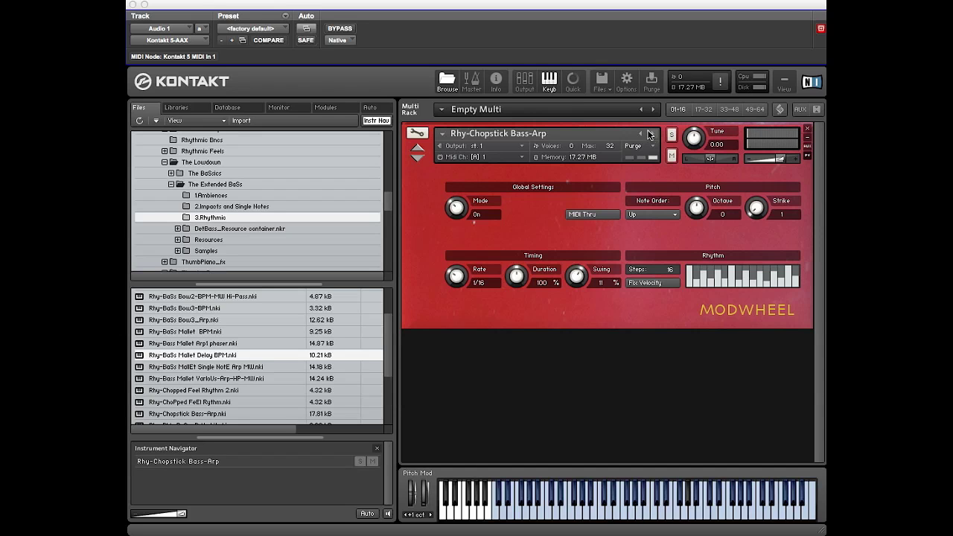
left_click(652, 134)
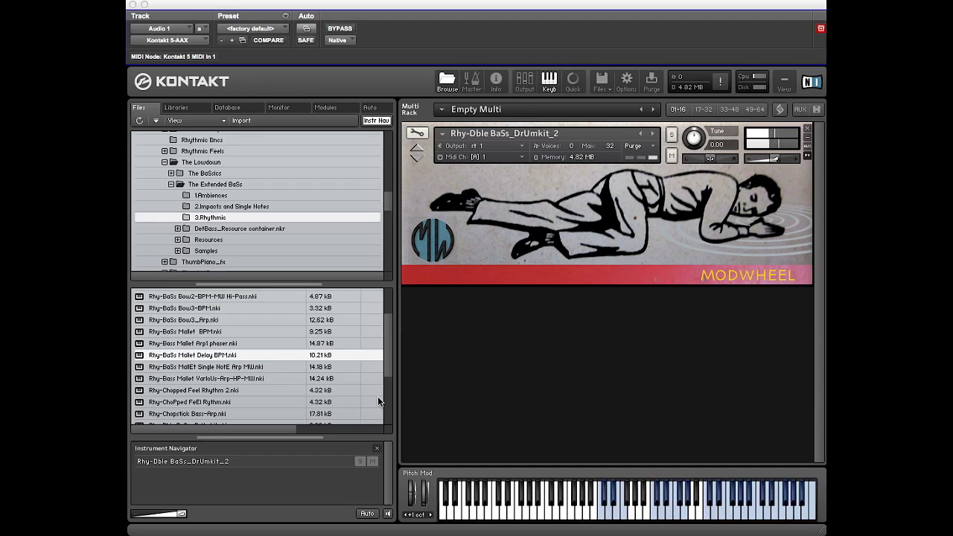
left_click(650, 133)
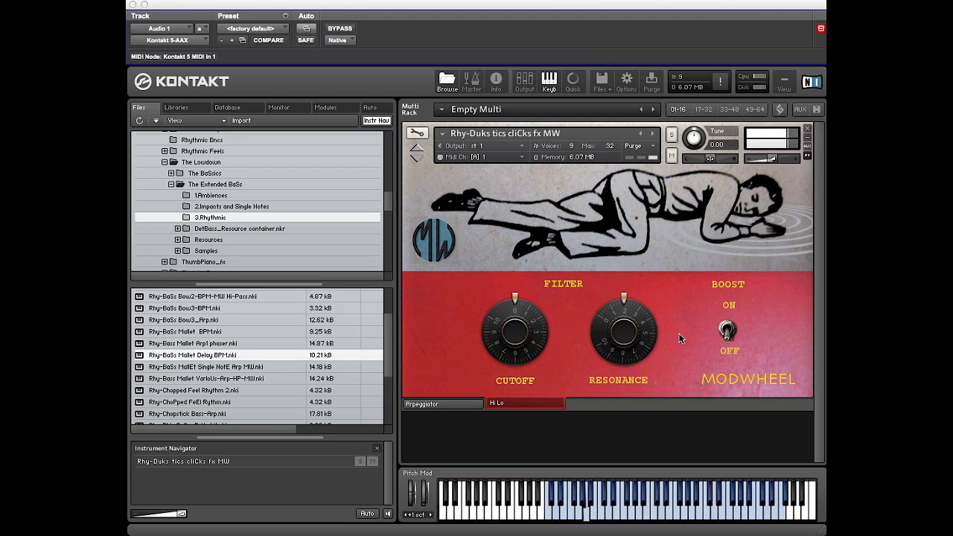
- Turn Boost on, raise and fine-tune the filter resonance and cutoff, then show the arpeggiator page
left_click(728, 335)
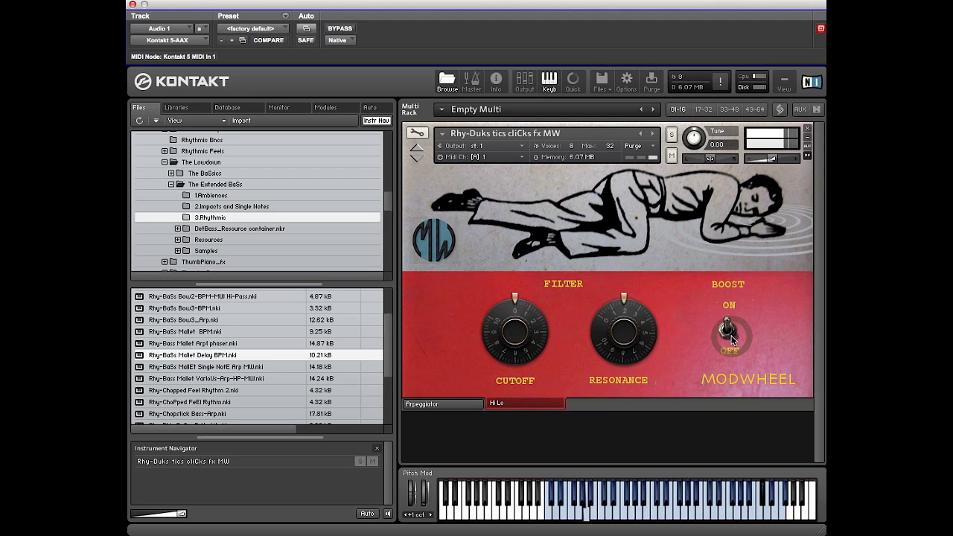
left_click(726, 333)
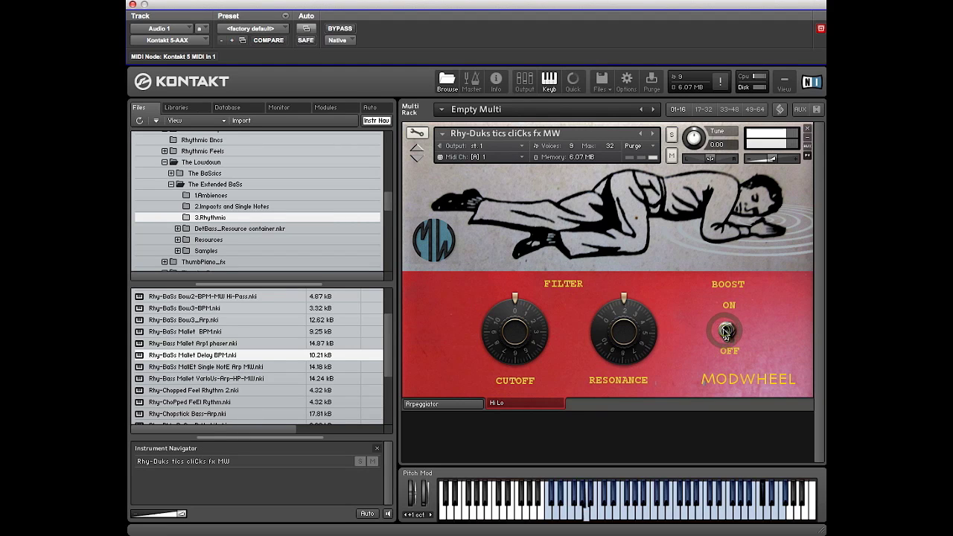
left_click_drag(623, 341, 624, 283)
left_click_drag(533, 331, 525, 256)
mouse_move(624, 316)
left_mouse_down()
mouse_move(629, 337)
mouse_move(630, 316)
left_mouse_up()
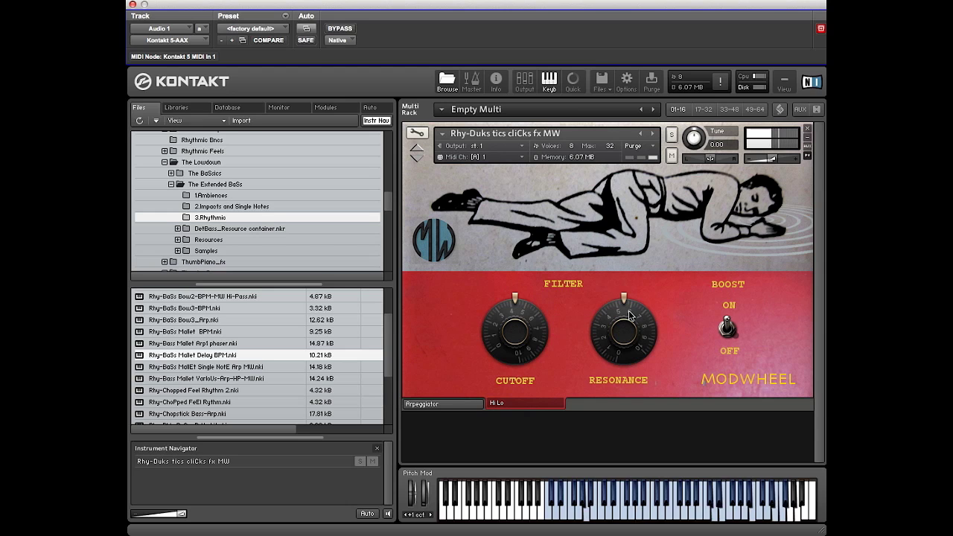
left_click_drag(630, 315, 655, 350)
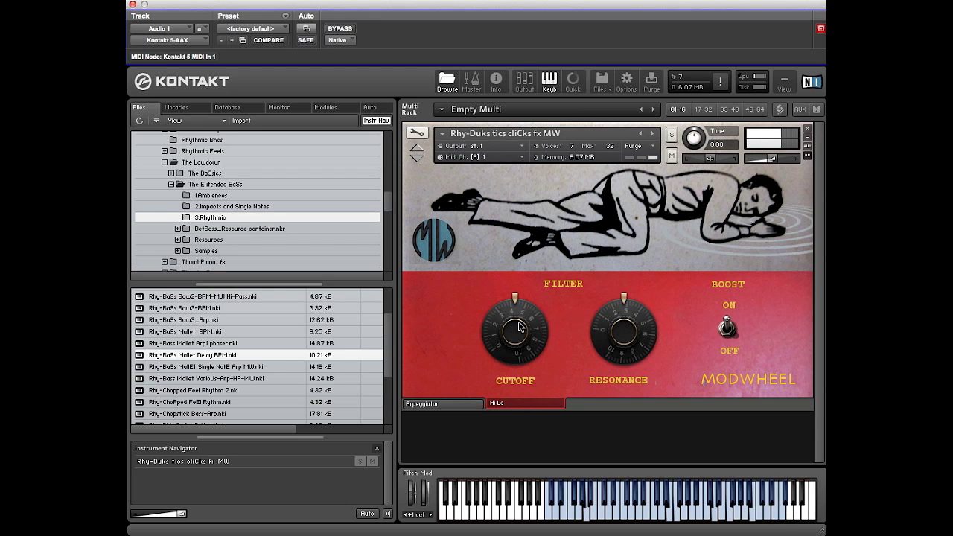
mouse_move(521, 329)
left_mouse_down()
mouse_move(529, 348)
mouse_move(535, 319)
left_mouse_up()
left_click(436, 402)
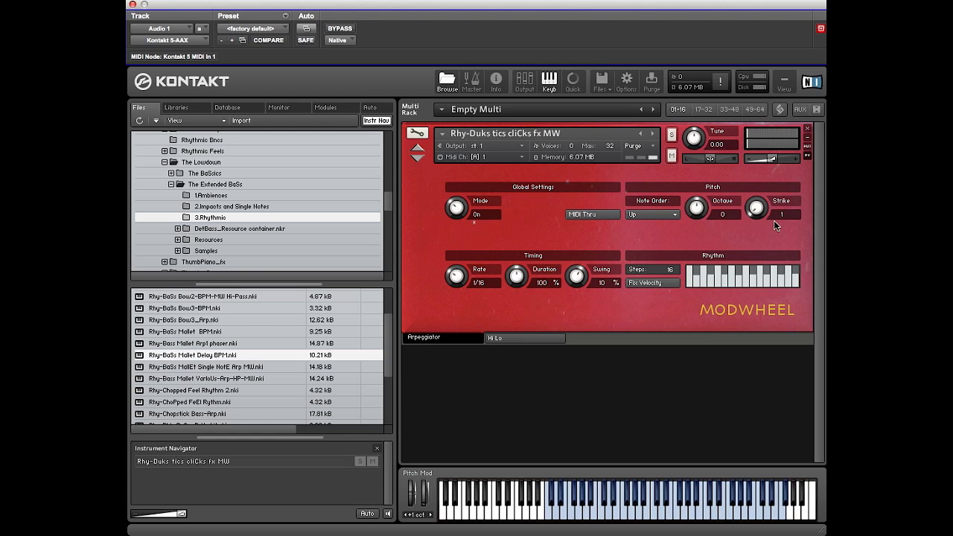
- Remove the Duks tics cliCks patch and drag Rhy-Extra wooD HitS_Drum_cOmp into the rack
left_click(808, 131)
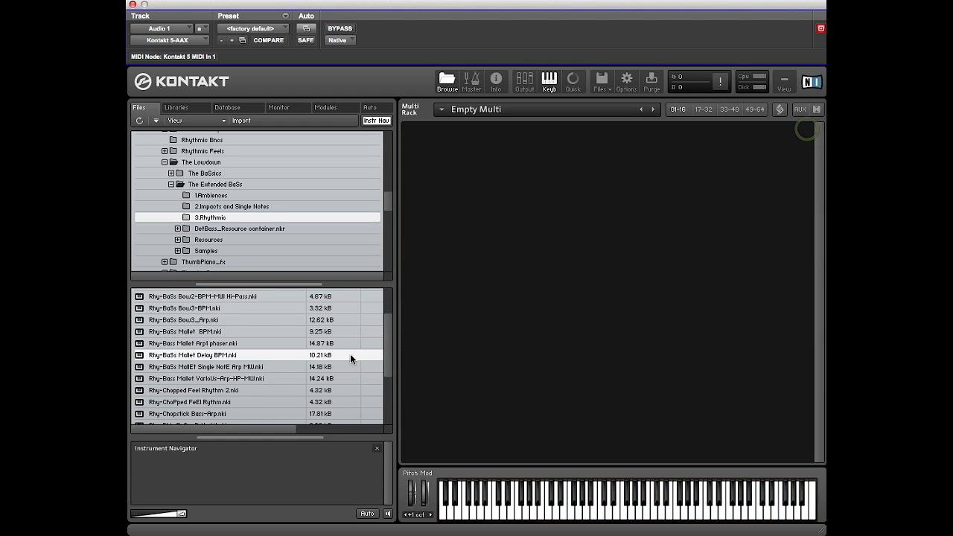
scroll(237, 392, "down", 3)
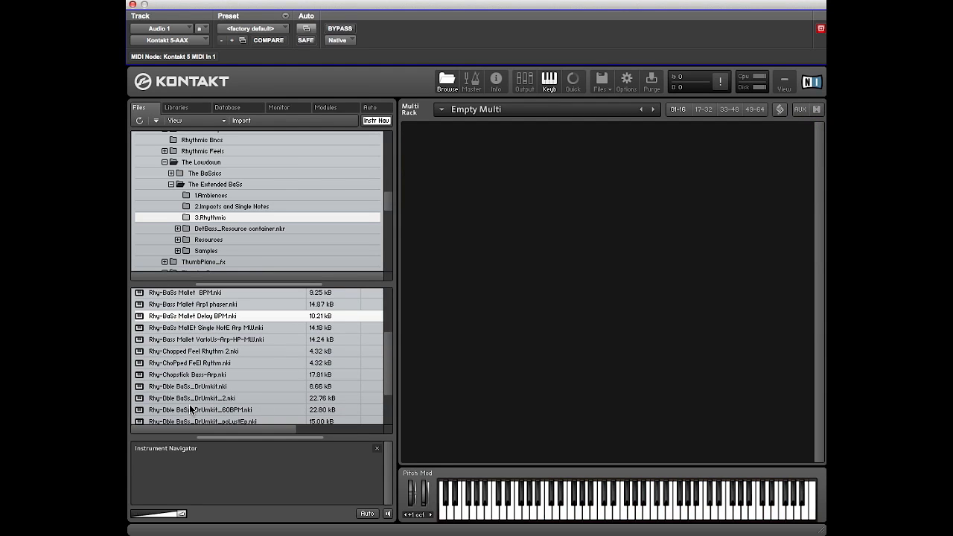
scroll(272, 392, "down", 4)
left_click_drag(273, 404, 651, 137)
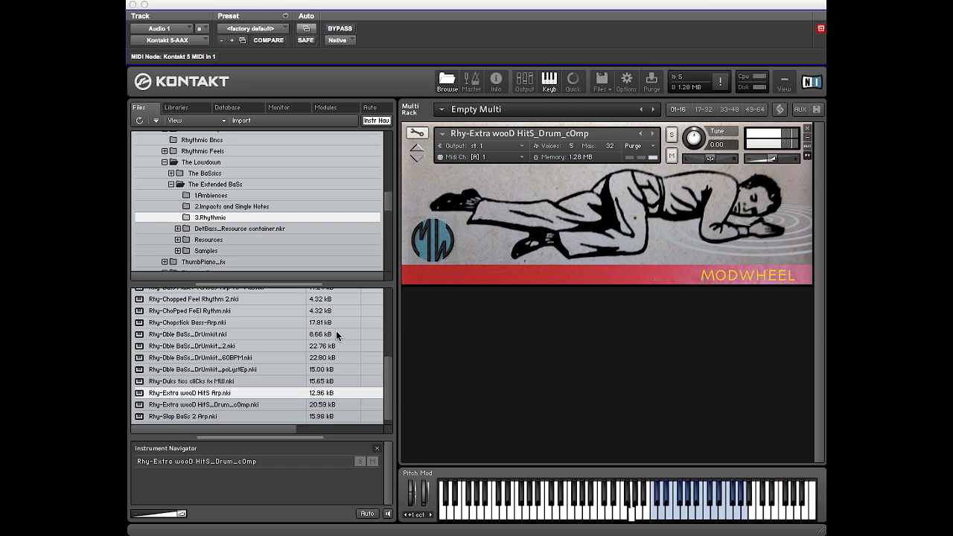
- Advance to Rhy-Slap BaSs 2 Arp, which arpeggiates Zig-Zag Down at 1/8
left_click(654, 134)
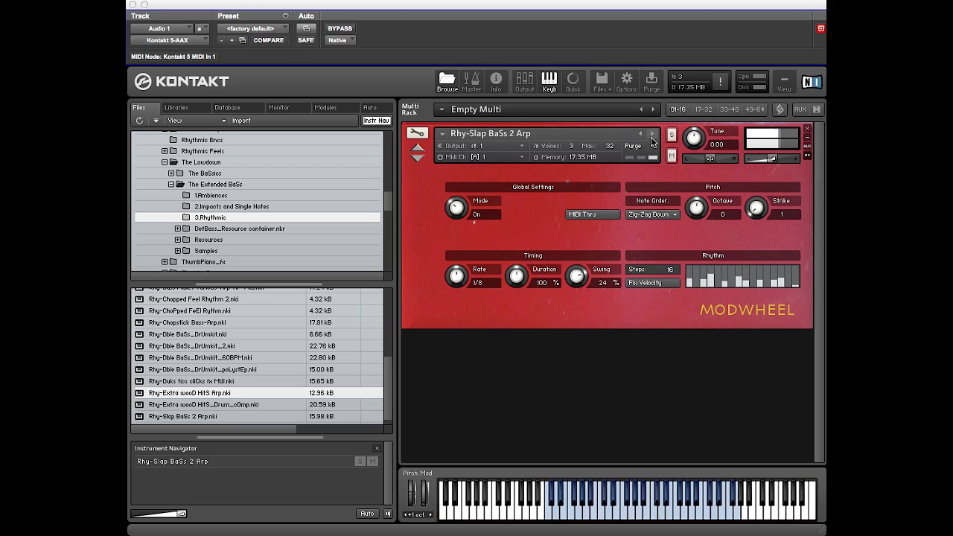